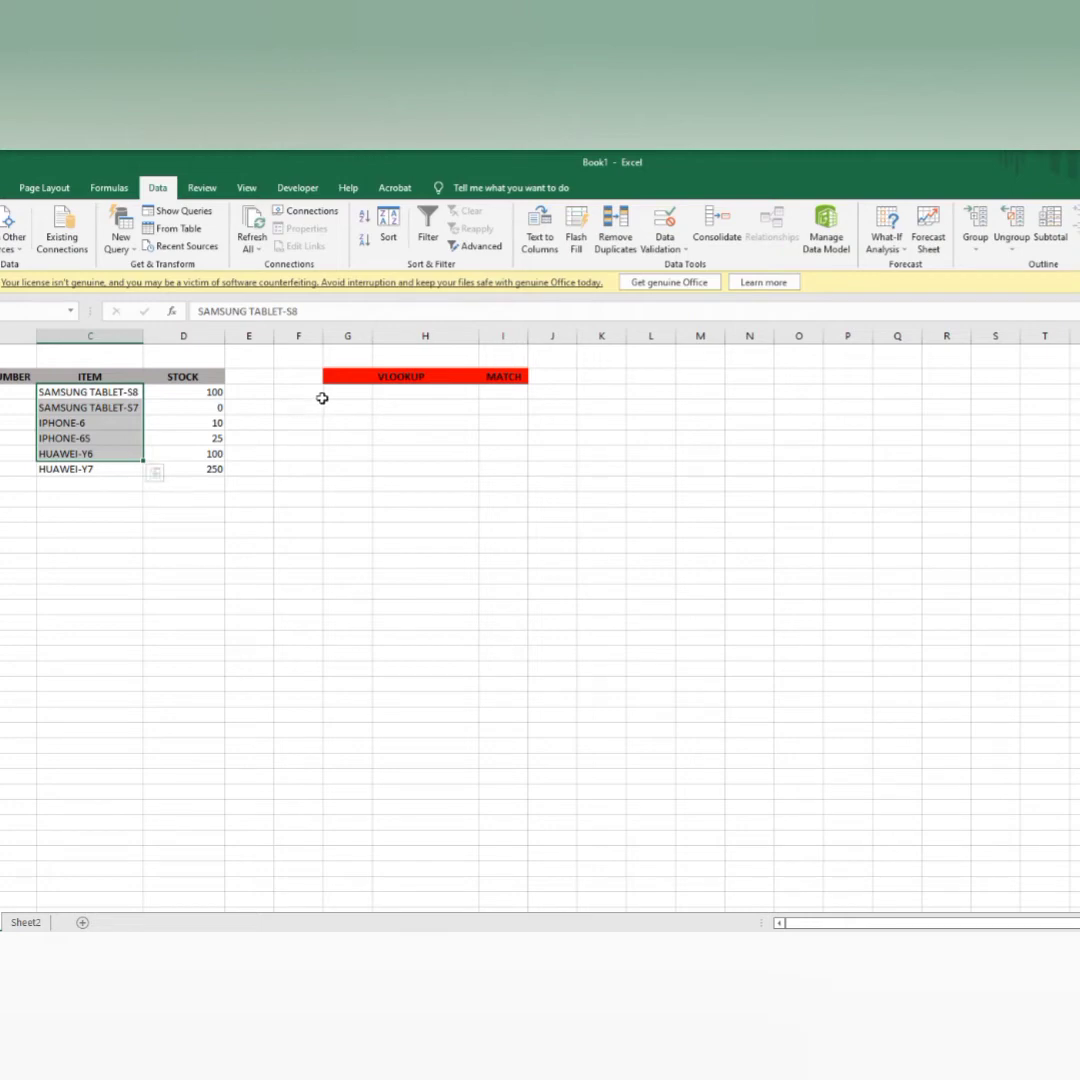
# Step: Enter S7 as the lookup value in cell G3, under the VLOOKUP heading
pyautogui.click(360, 379)
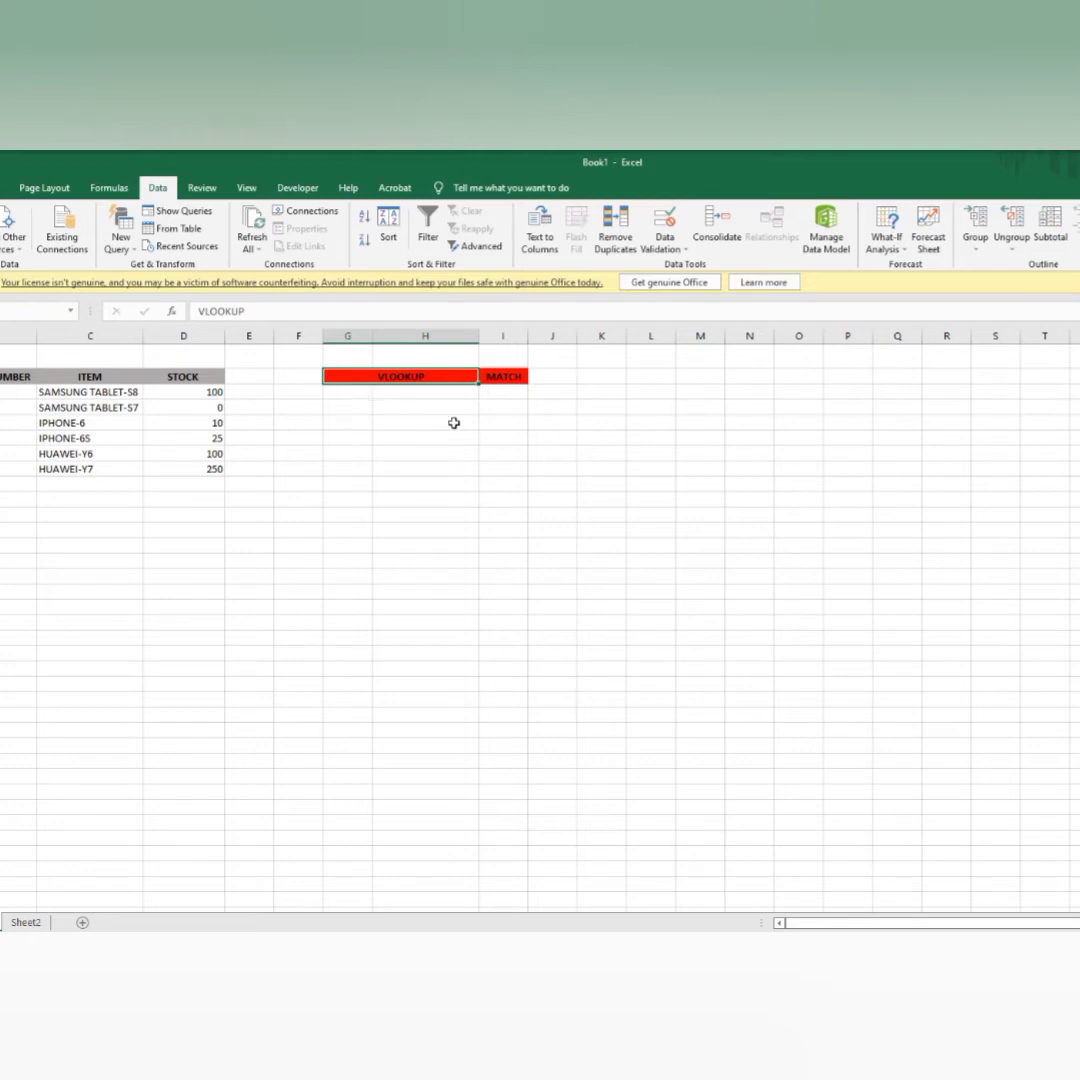
pyautogui.click(354, 390)
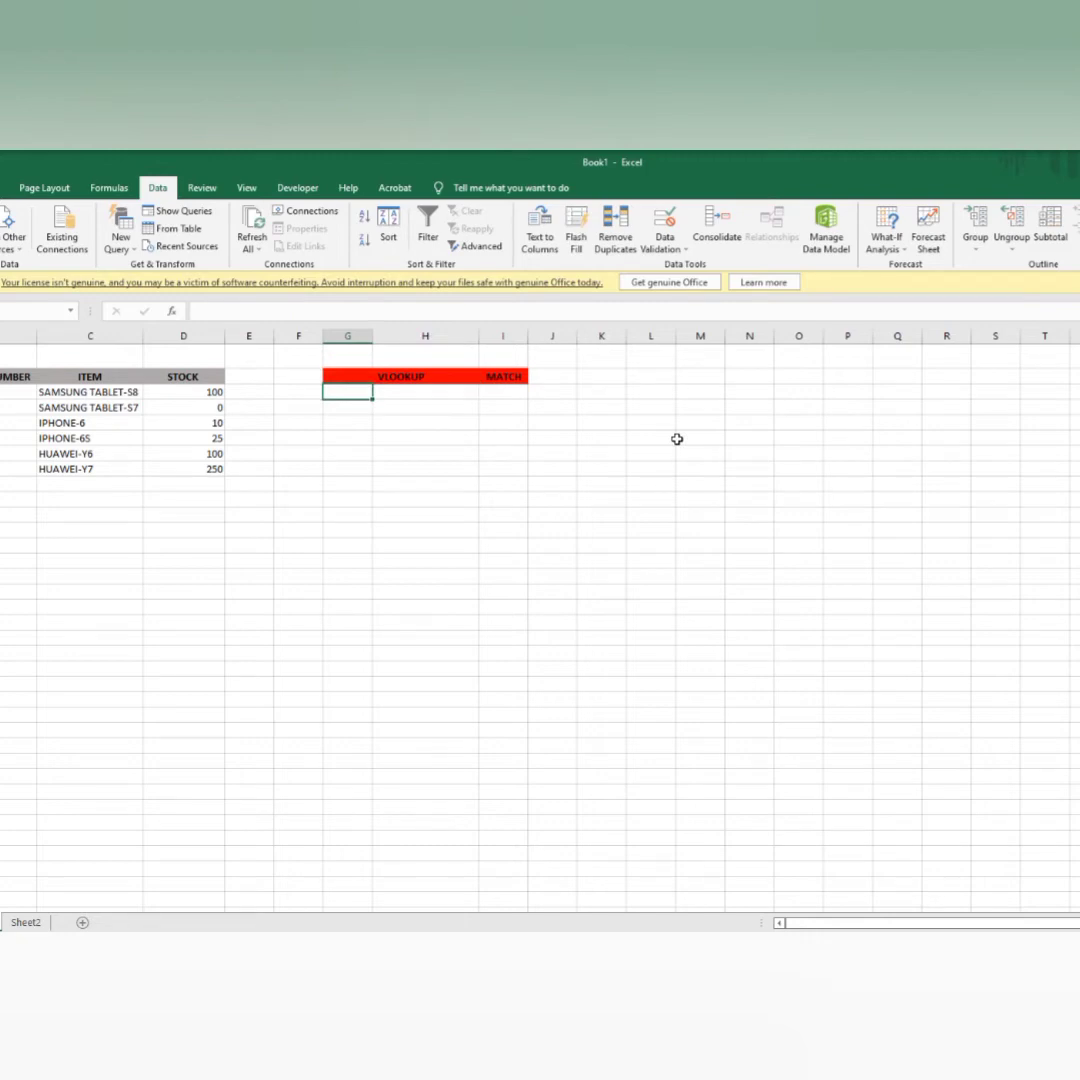
pyautogui.write('S')
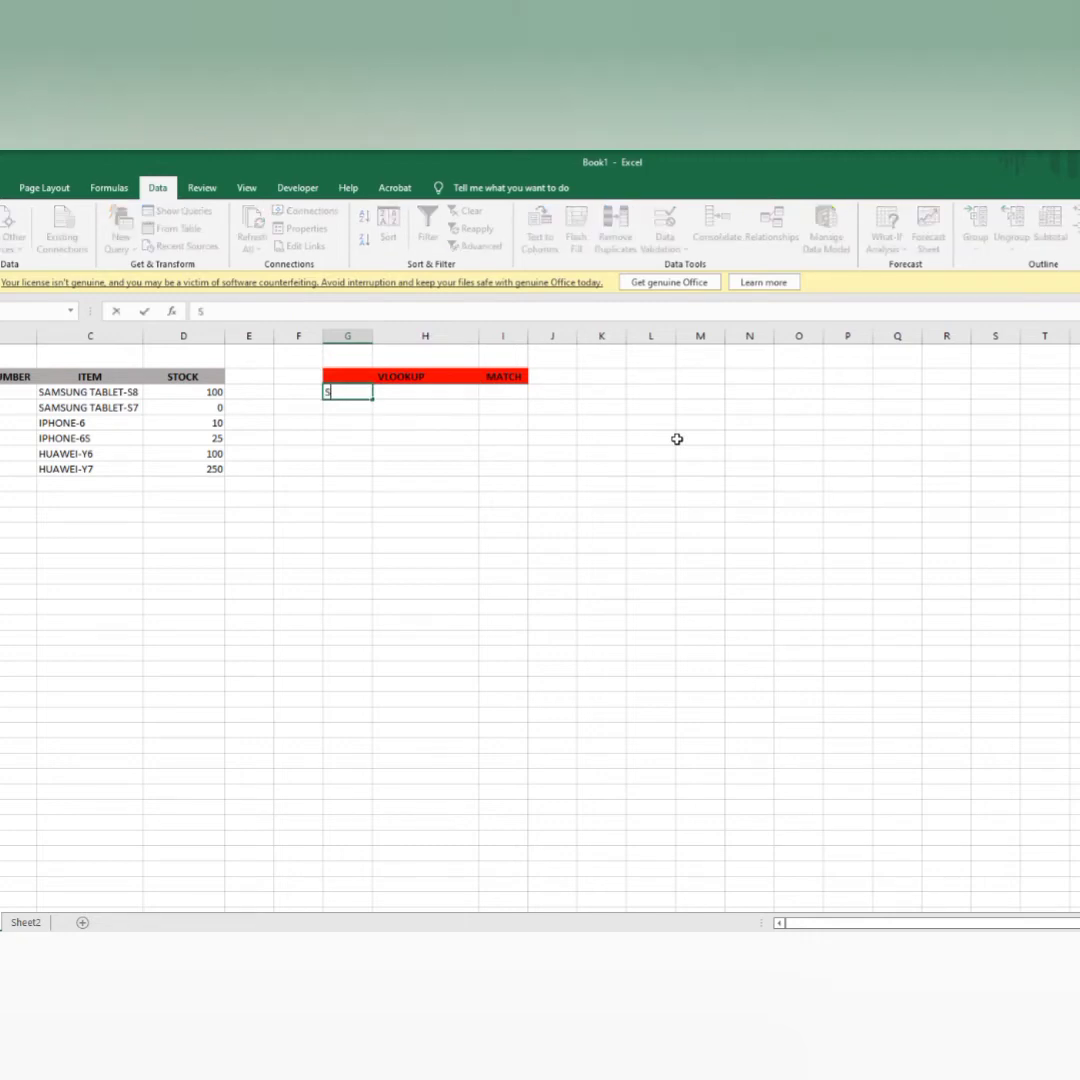
pyautogui.write('7')
pyautogui.press('Return')
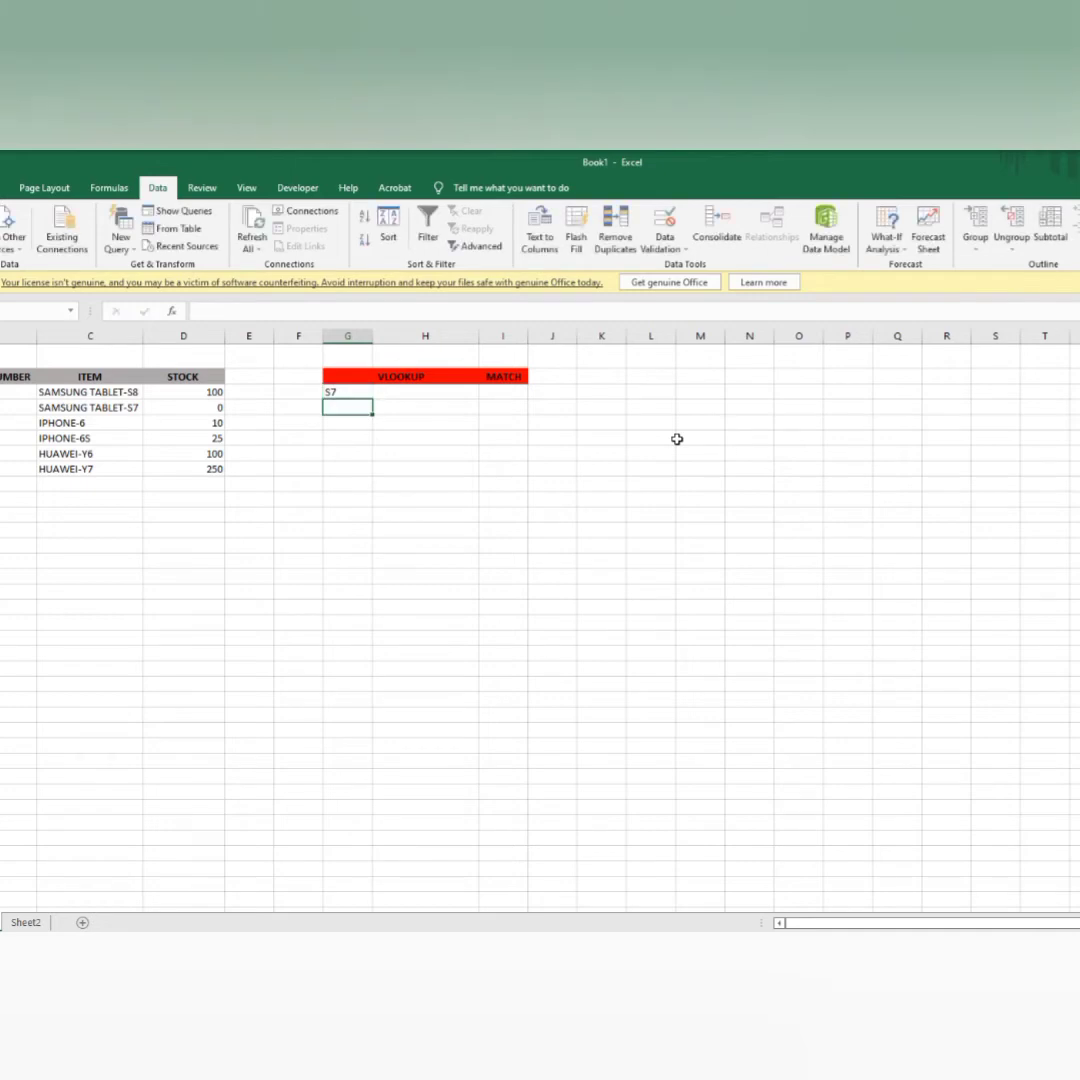
# Step: Start a VLOOKUP formula in cell H3 with G3 as the lookup value
pyautogui.click(438, 394)
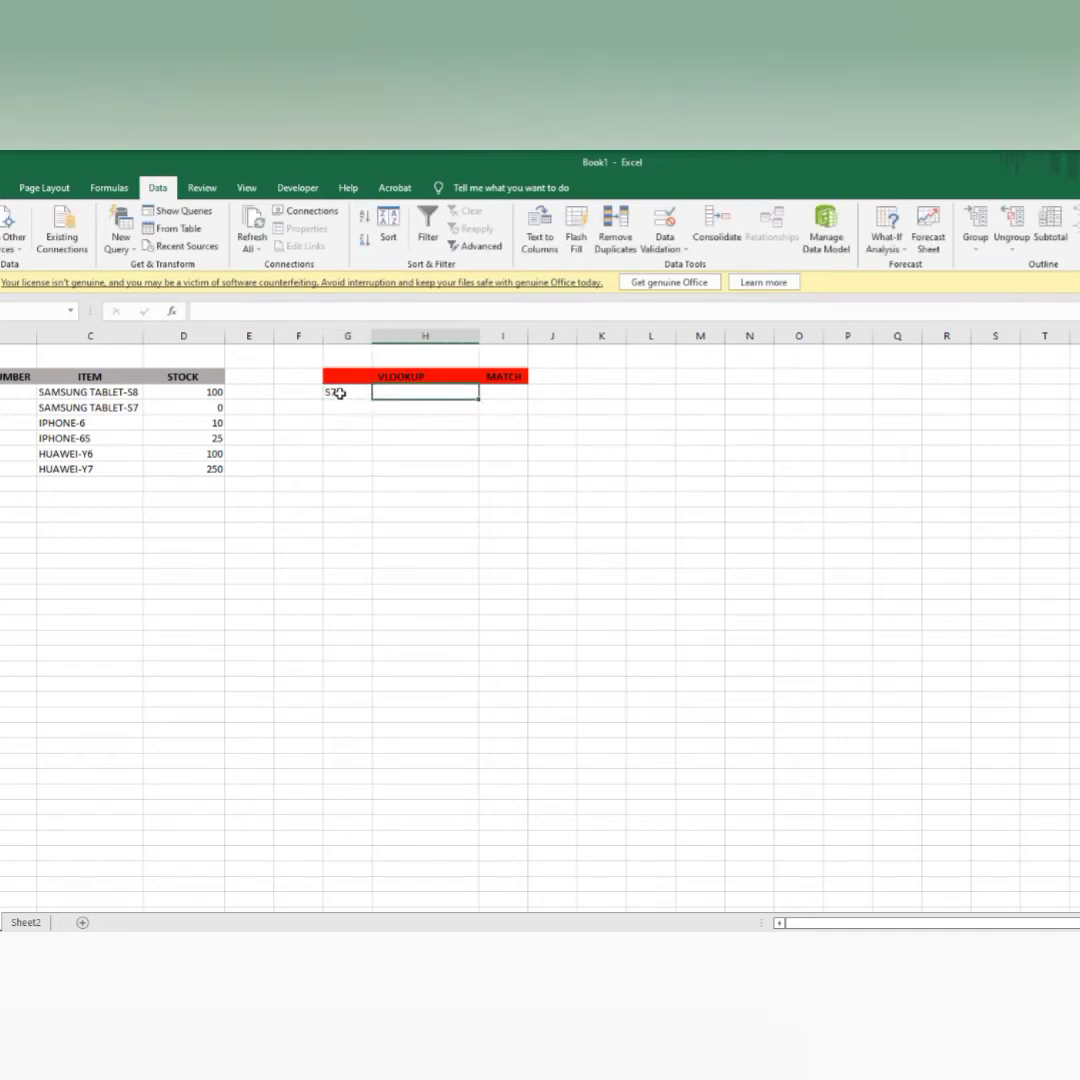
pyautogui.click(338, 392)
pyautogui.click(438, 394)
pyautogui.write('=')
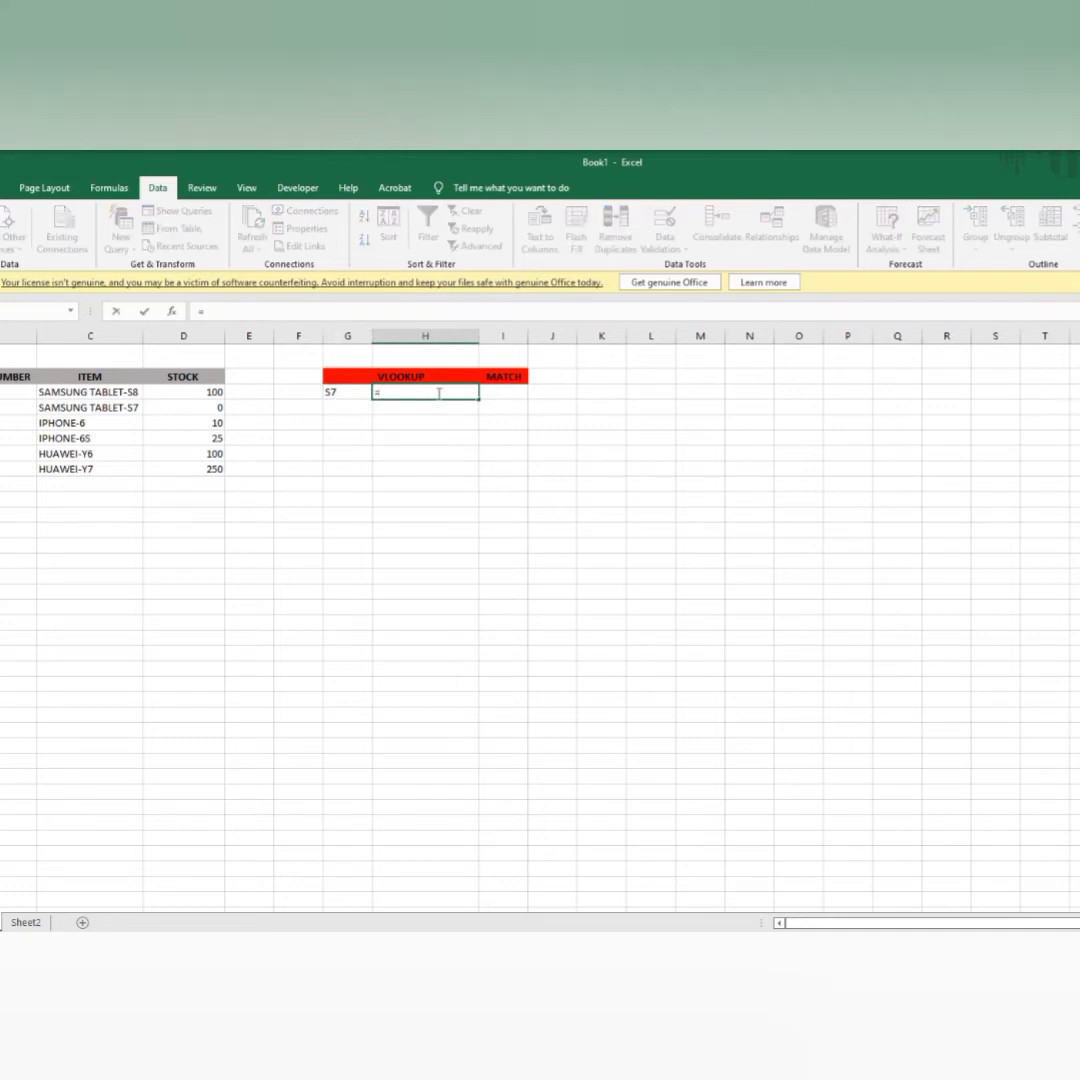
pyautogui.write('VLOO')
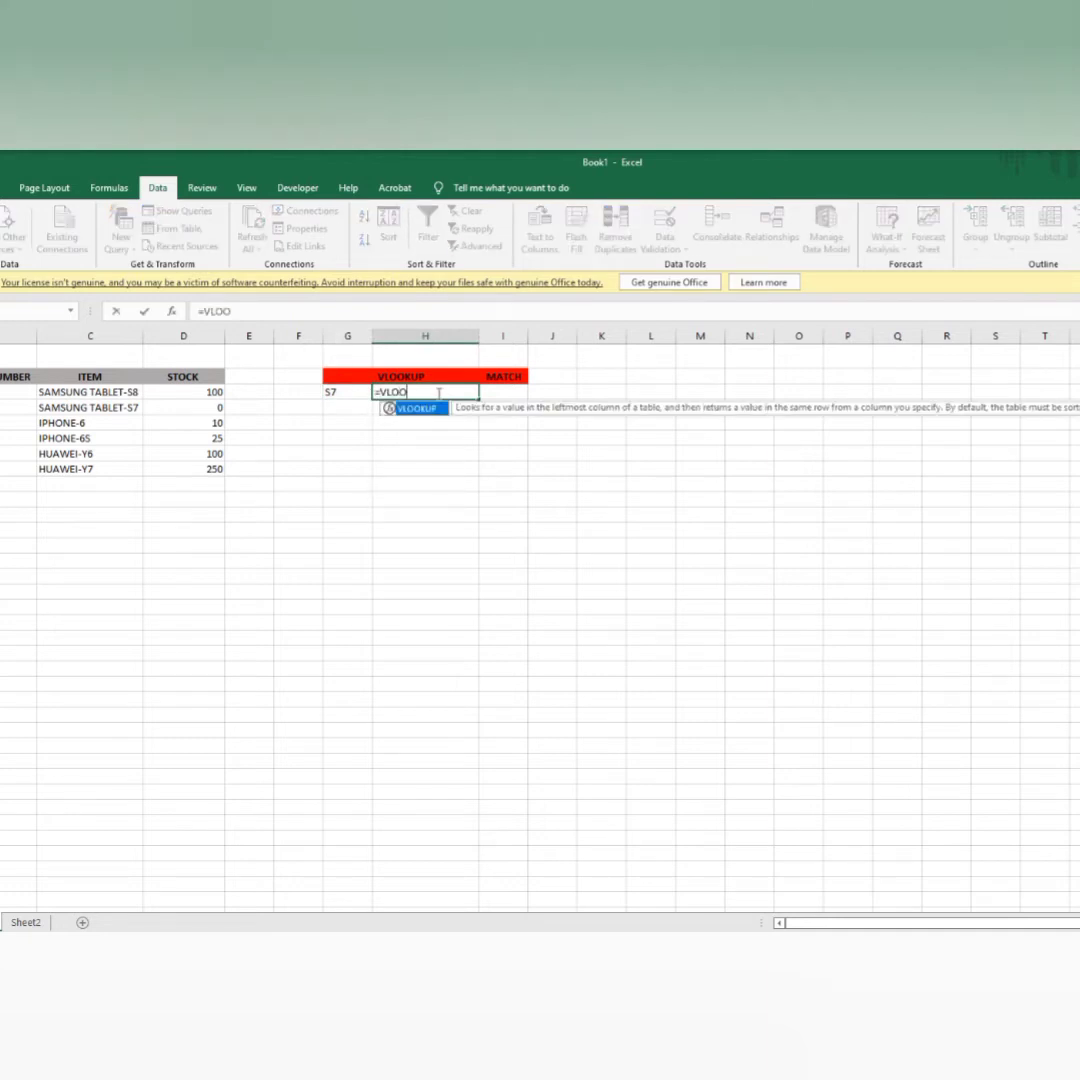
pyautogui.write('KUP(')
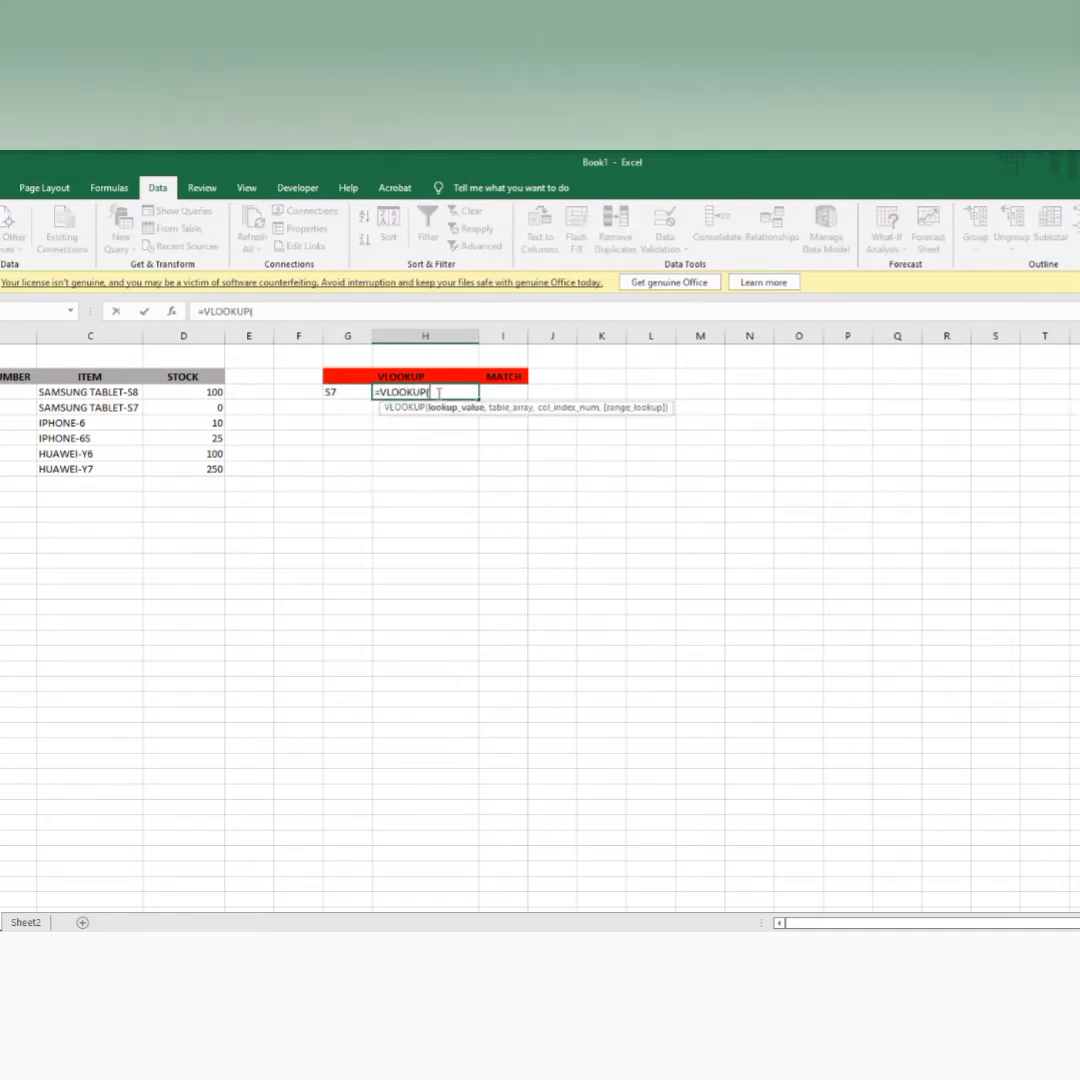
pyautogui.click(330, 391)
pyautogui.write(',')
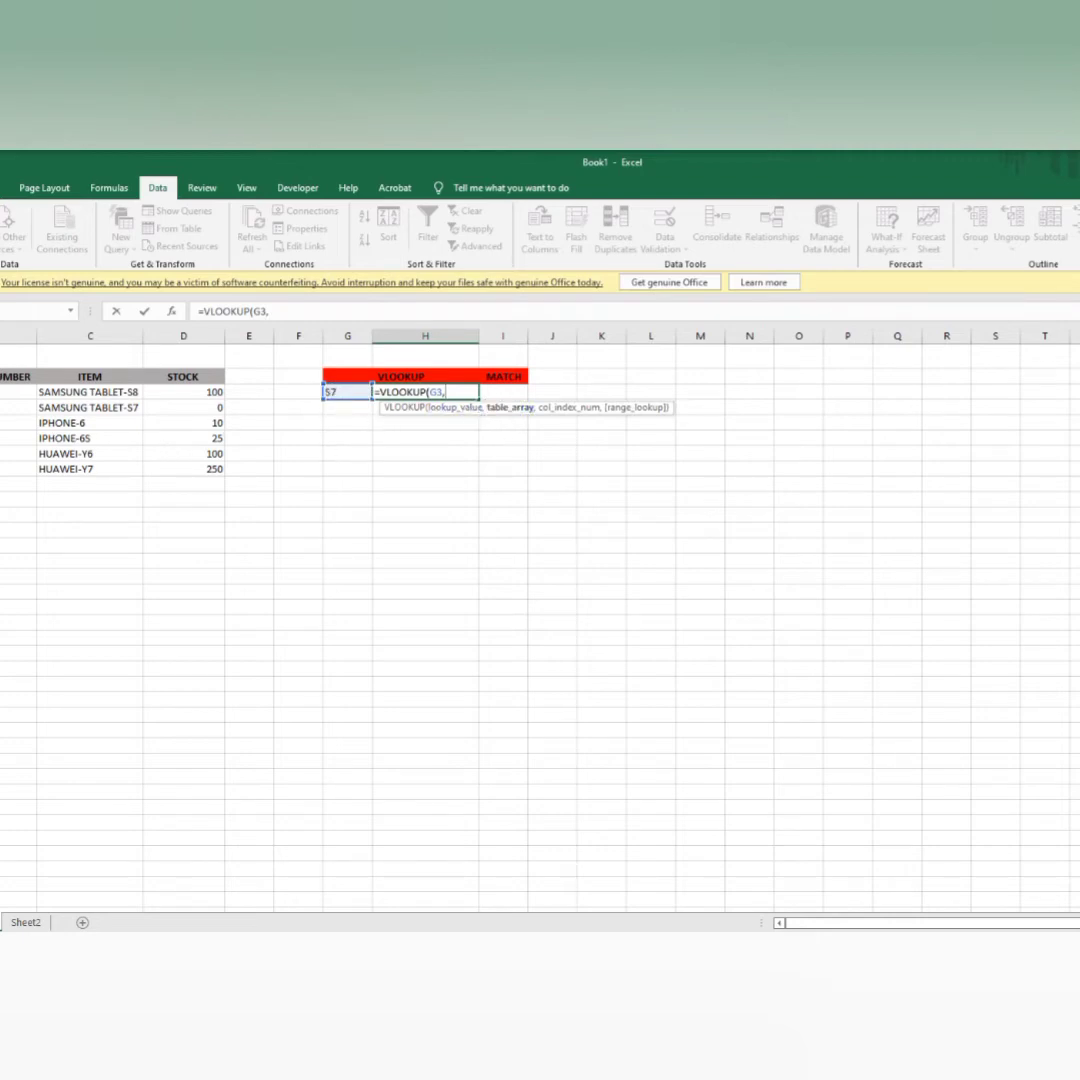
# Step: Complete the VLOOKUP in H3 with the absolute table range $B$3:$D$8, column index 2 and FALSE for an exact match
pyautogui.moveTo(5, 392); pyautogui.dragTo(210, 480)
pyautogui.press('F4')
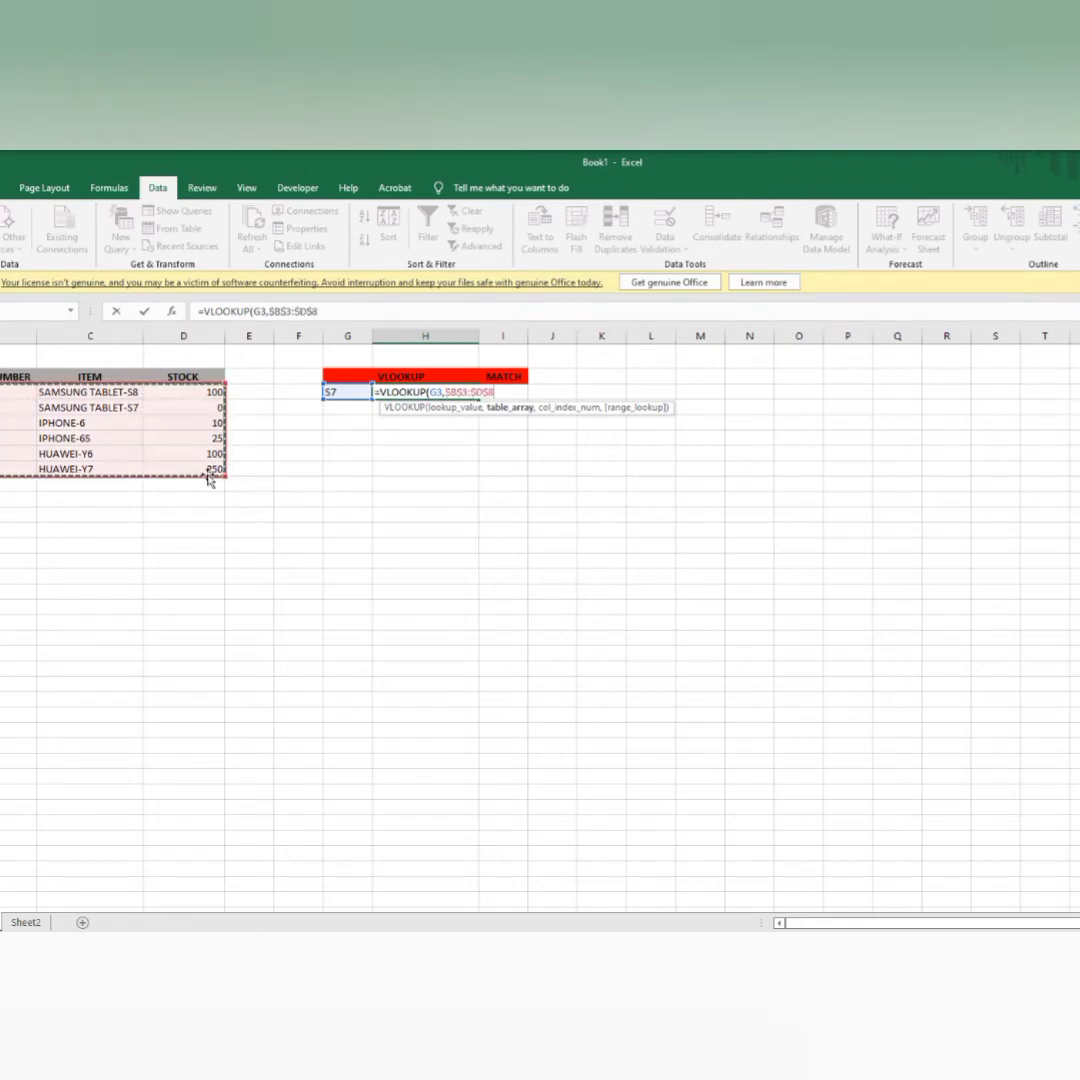
pyautogui.write(',')
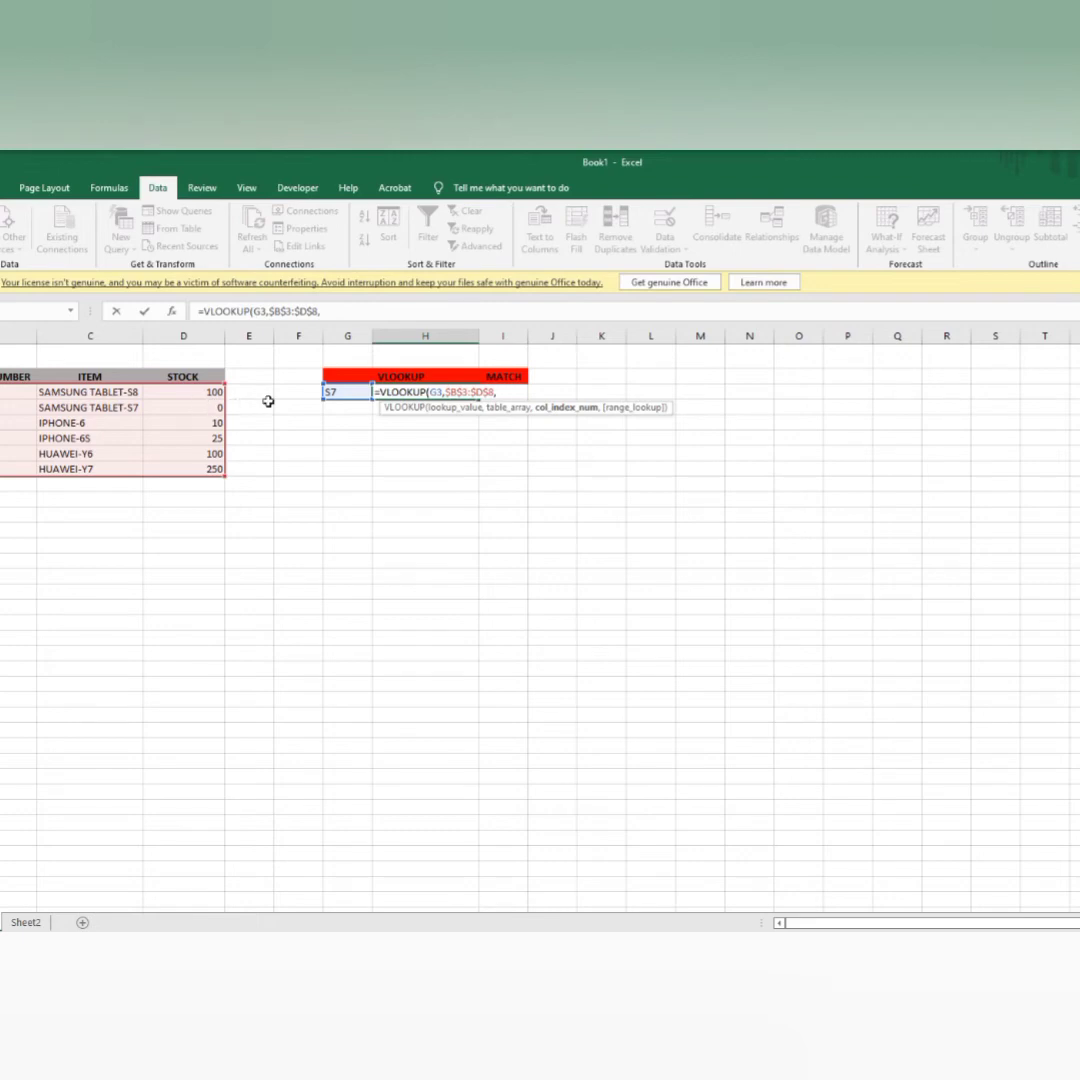
pyautogui.write('H')
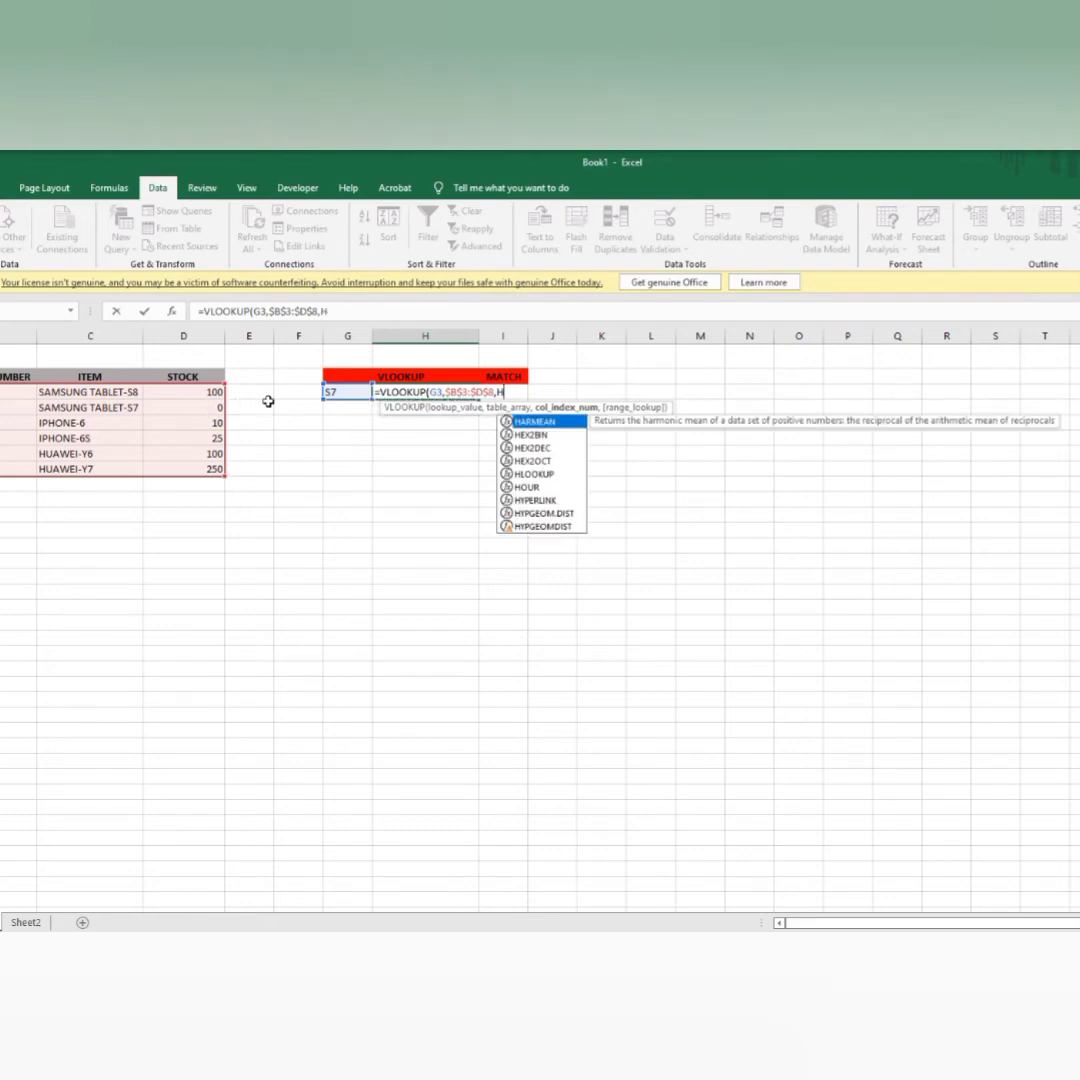
pyautogui.press('BackSpace')
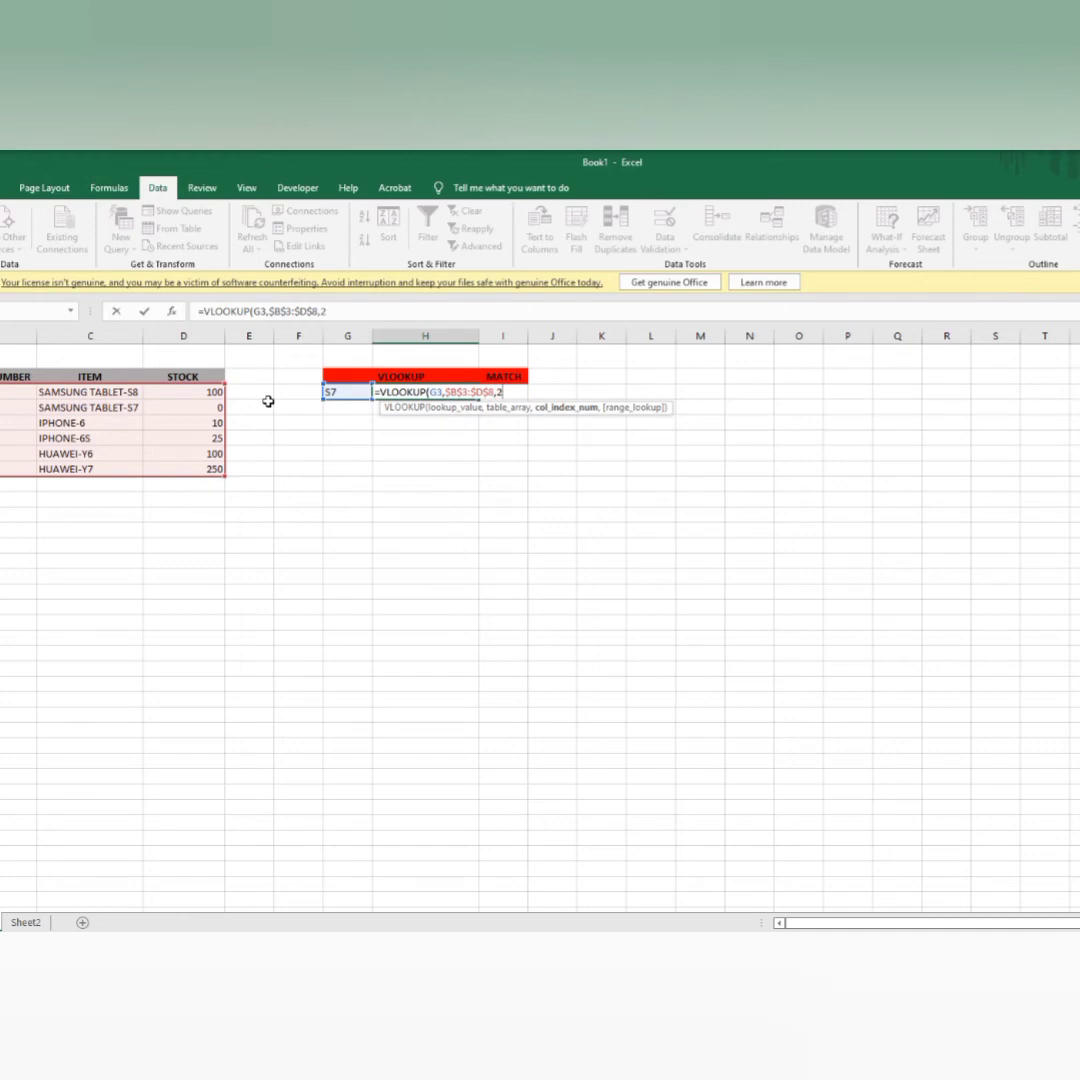
pyautogui.write('2,')
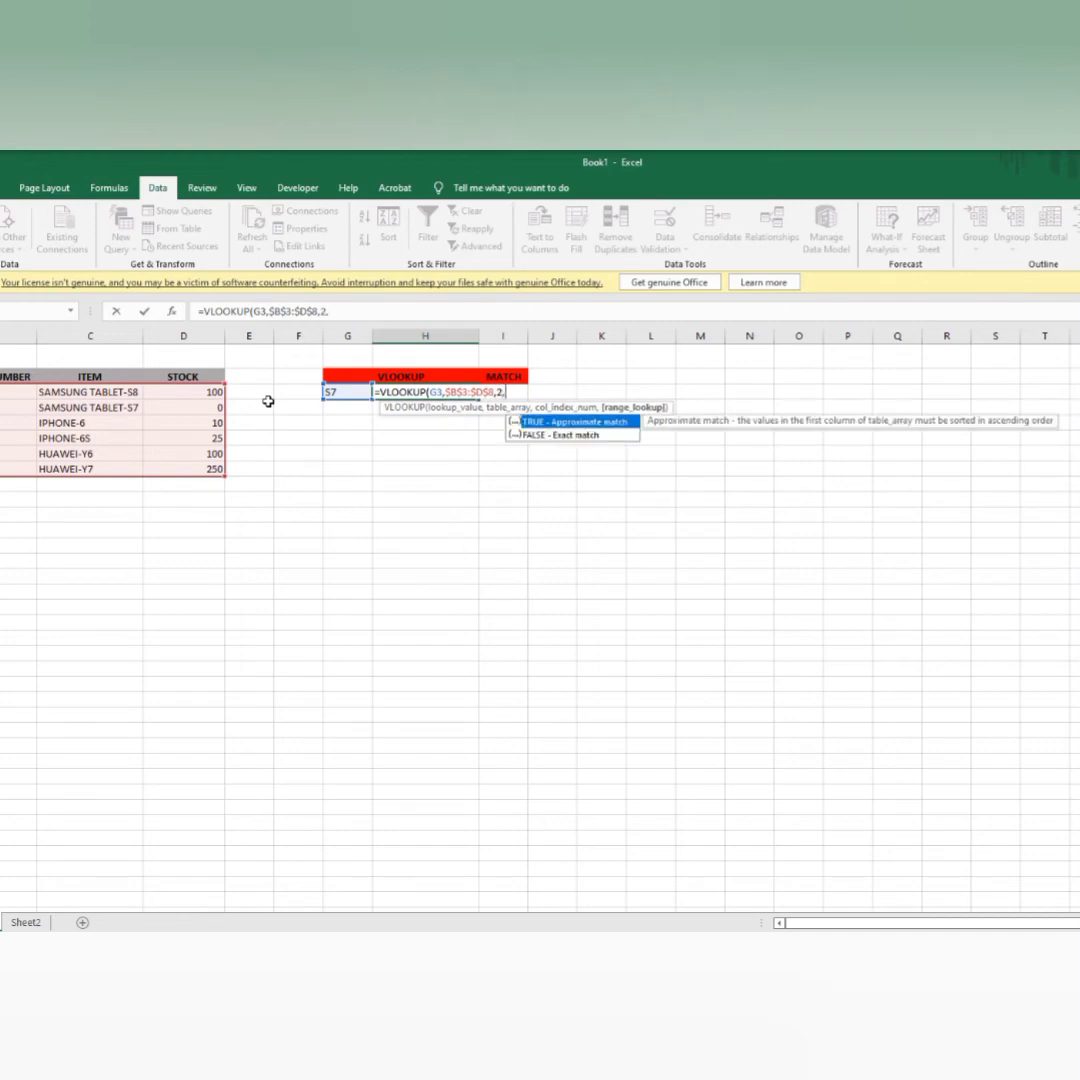
pyautogui.doubleClick(545, 435)
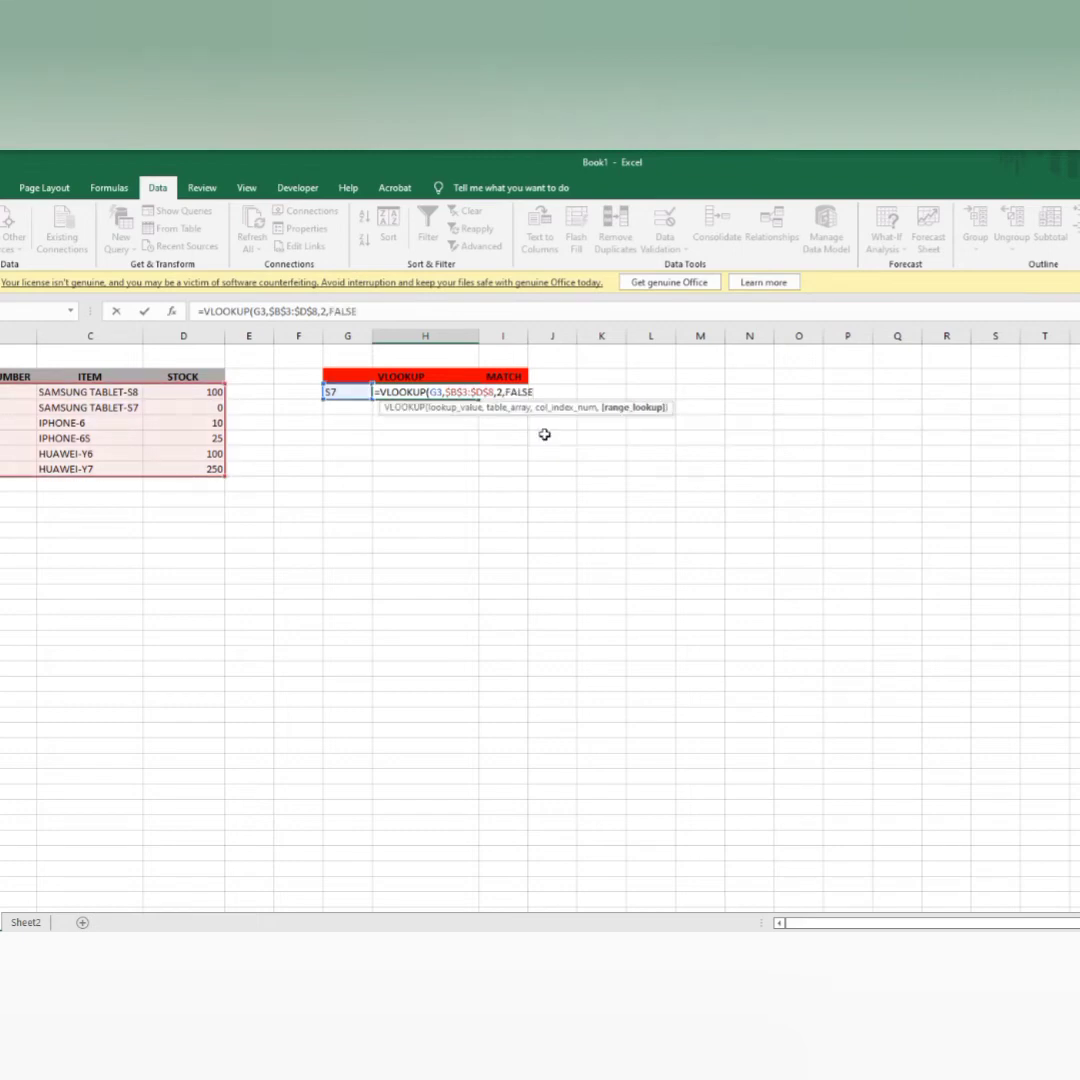
pyautogui.press('Return')
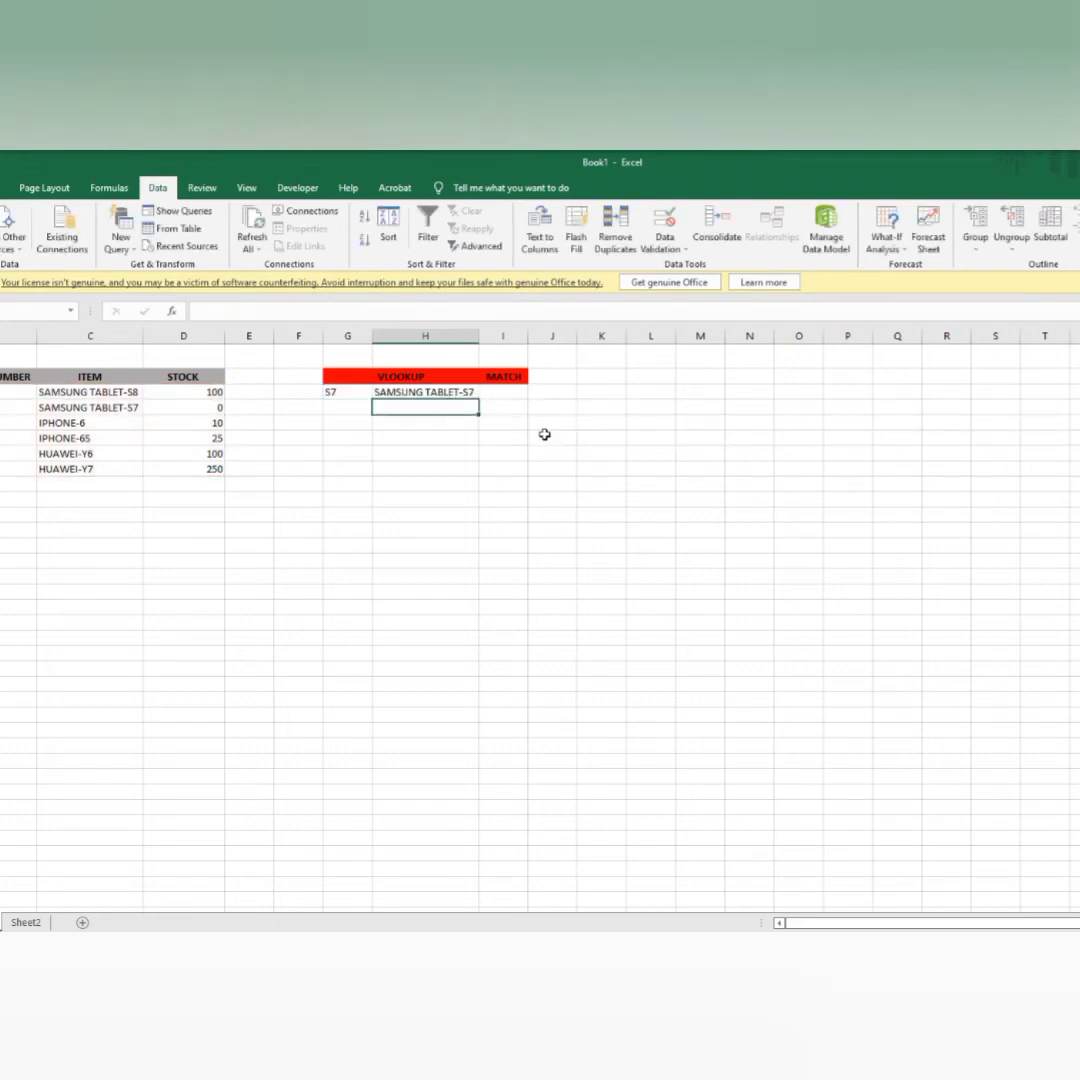
# Step: Change the column index in the H3 VLOOKUP formula to 3 and compare the result with the item's stock value
pyautogui.click(456, 392)
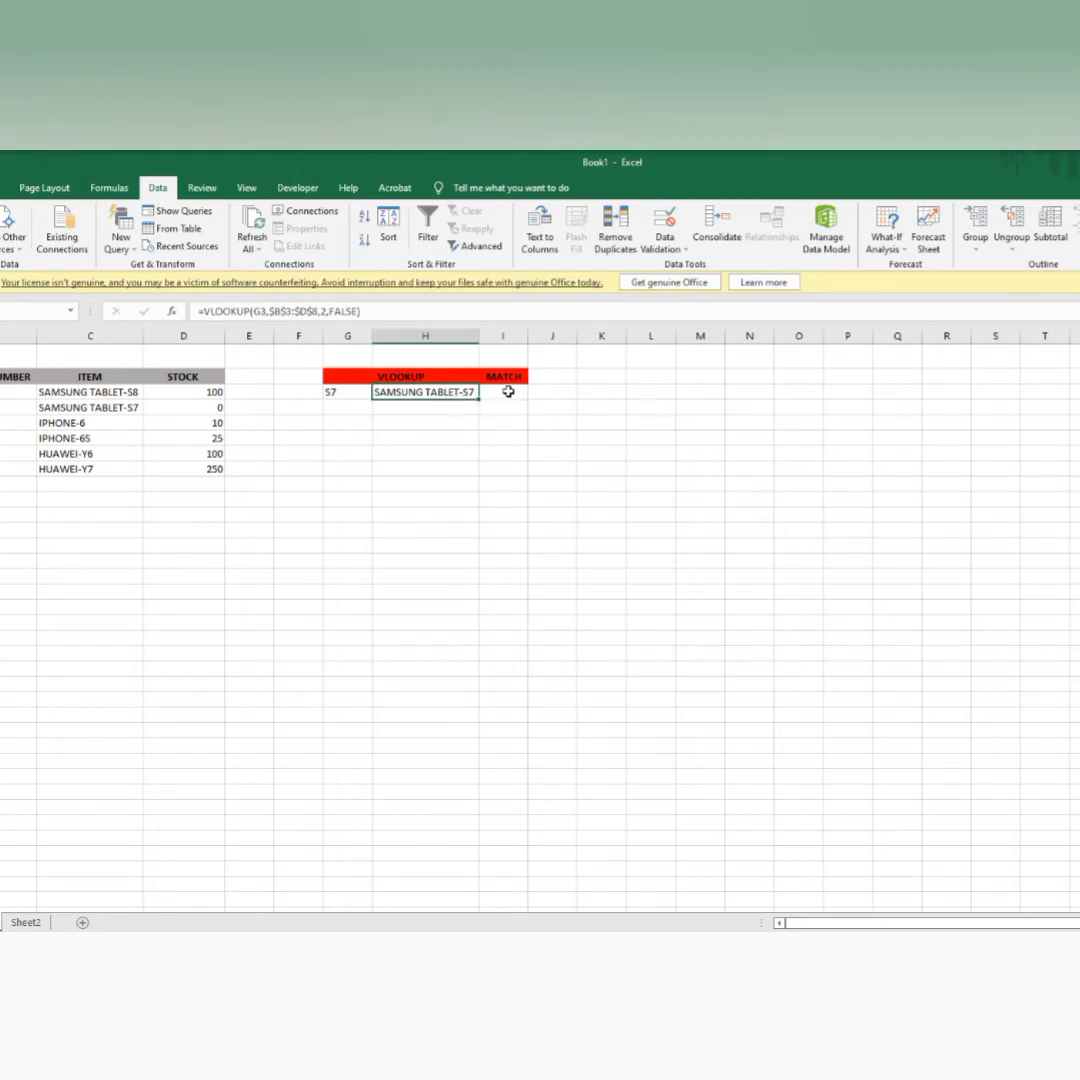
pyautogui.doubleClick(404, 389)
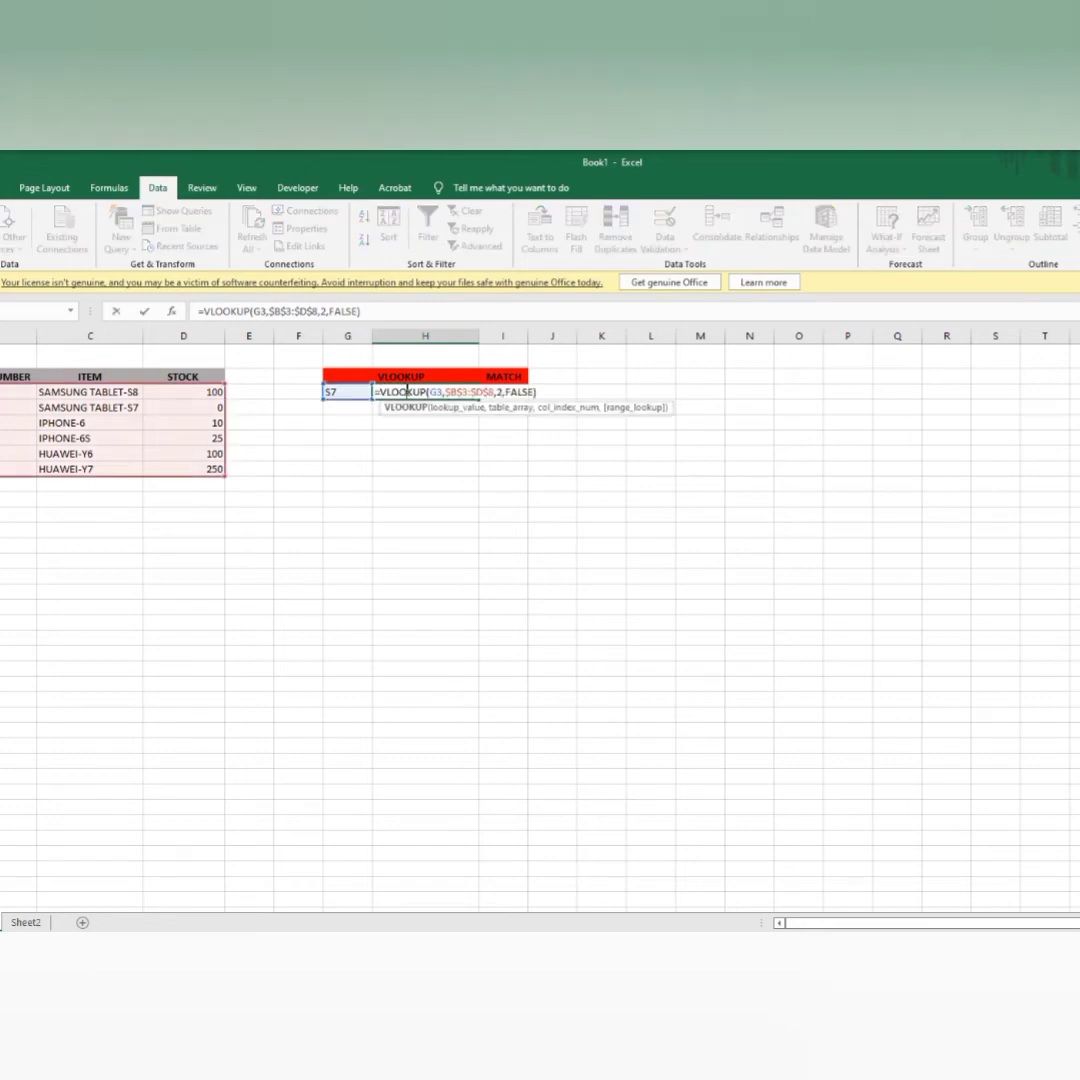
pyautogui.click(501, 393)
pyautogui.press('BackSpace')
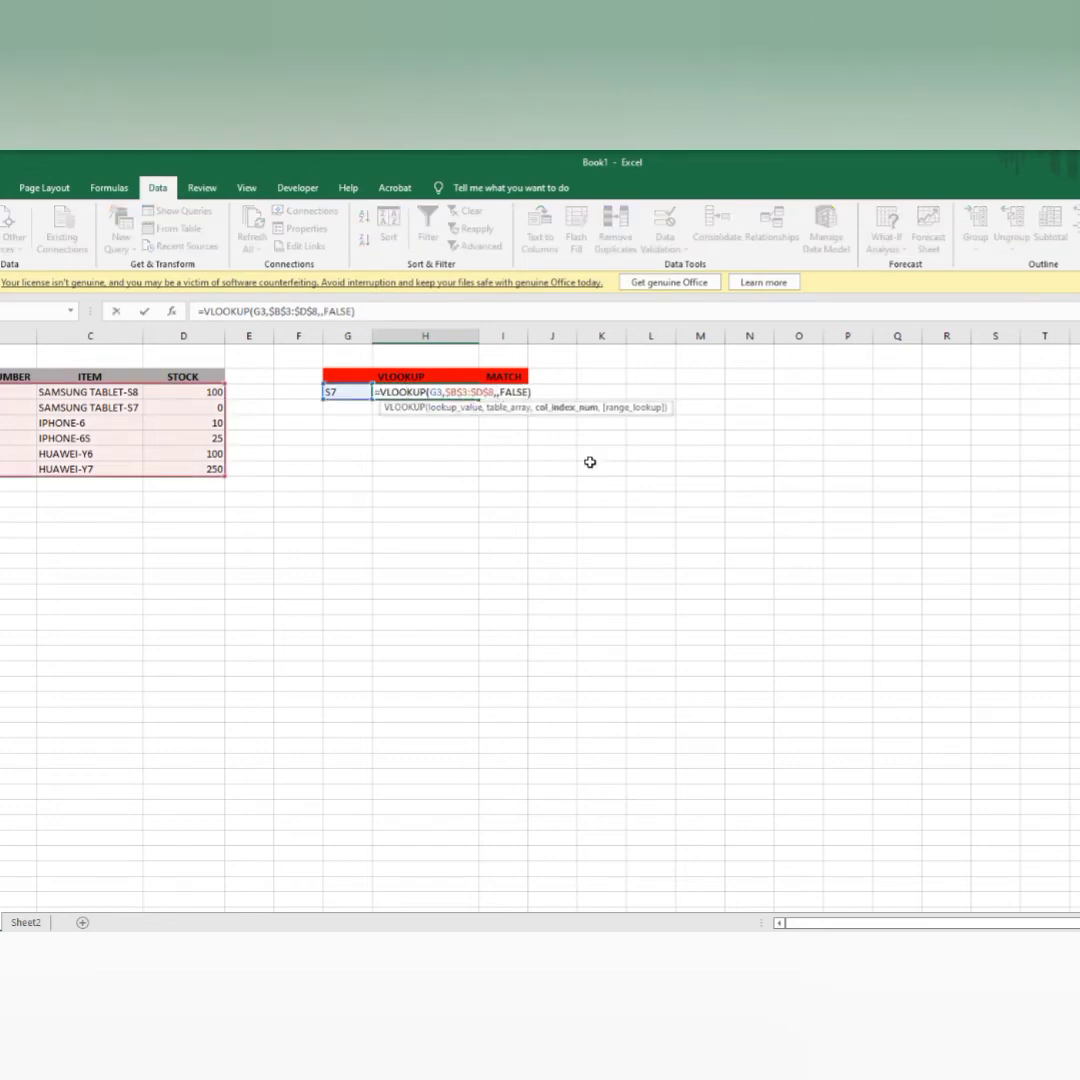
pyautogui.write('3')
pyautogui.press('Return')
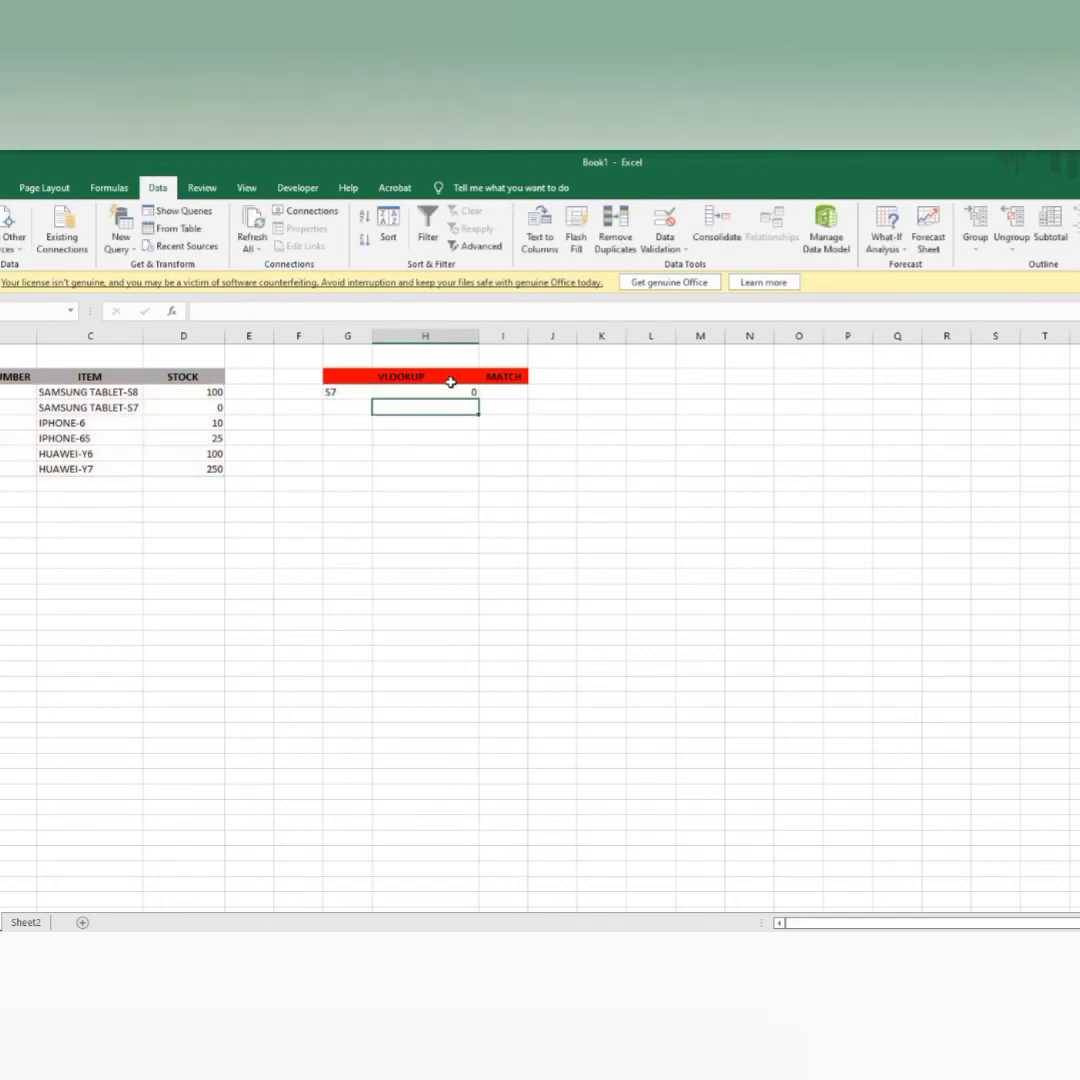
pyautogui.click(450, 386)
pyautogui.click(219, 406)
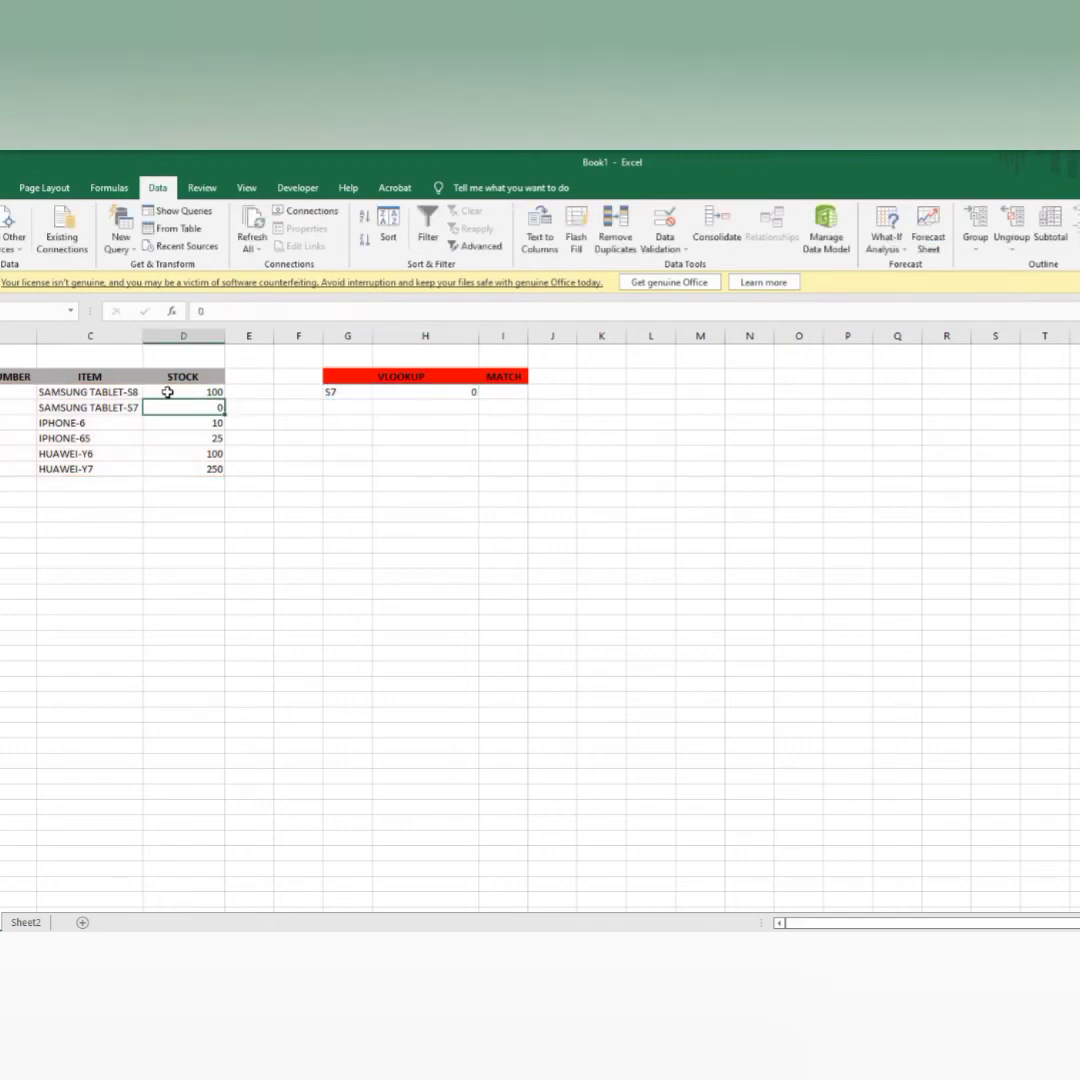
# Step: Enter =MATCH(G3,$B$3:$B$8,0) in cell I3 to find the exact-match position of the lookup value
pyautogui.click(512, 391)
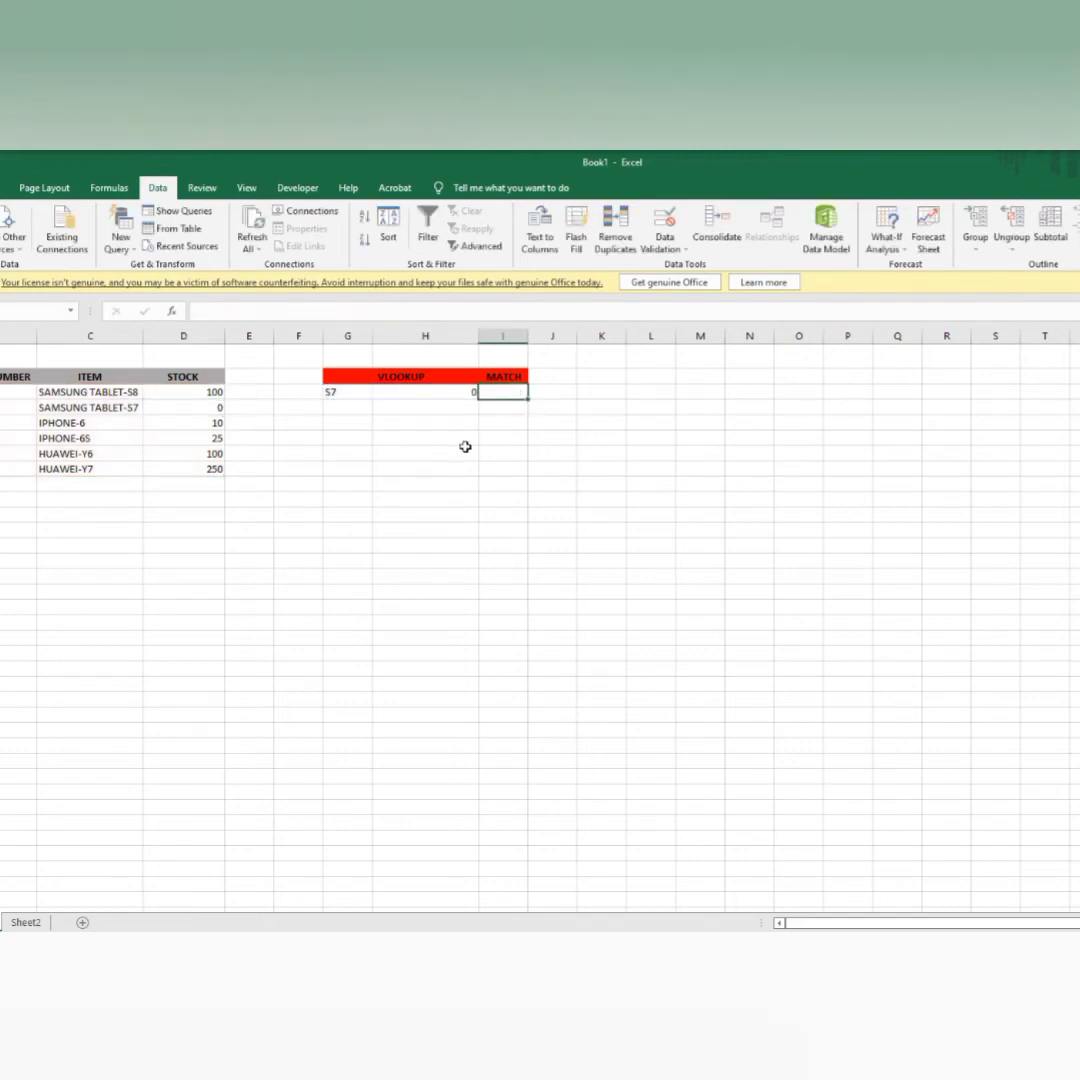
pyautogui.write('=M')
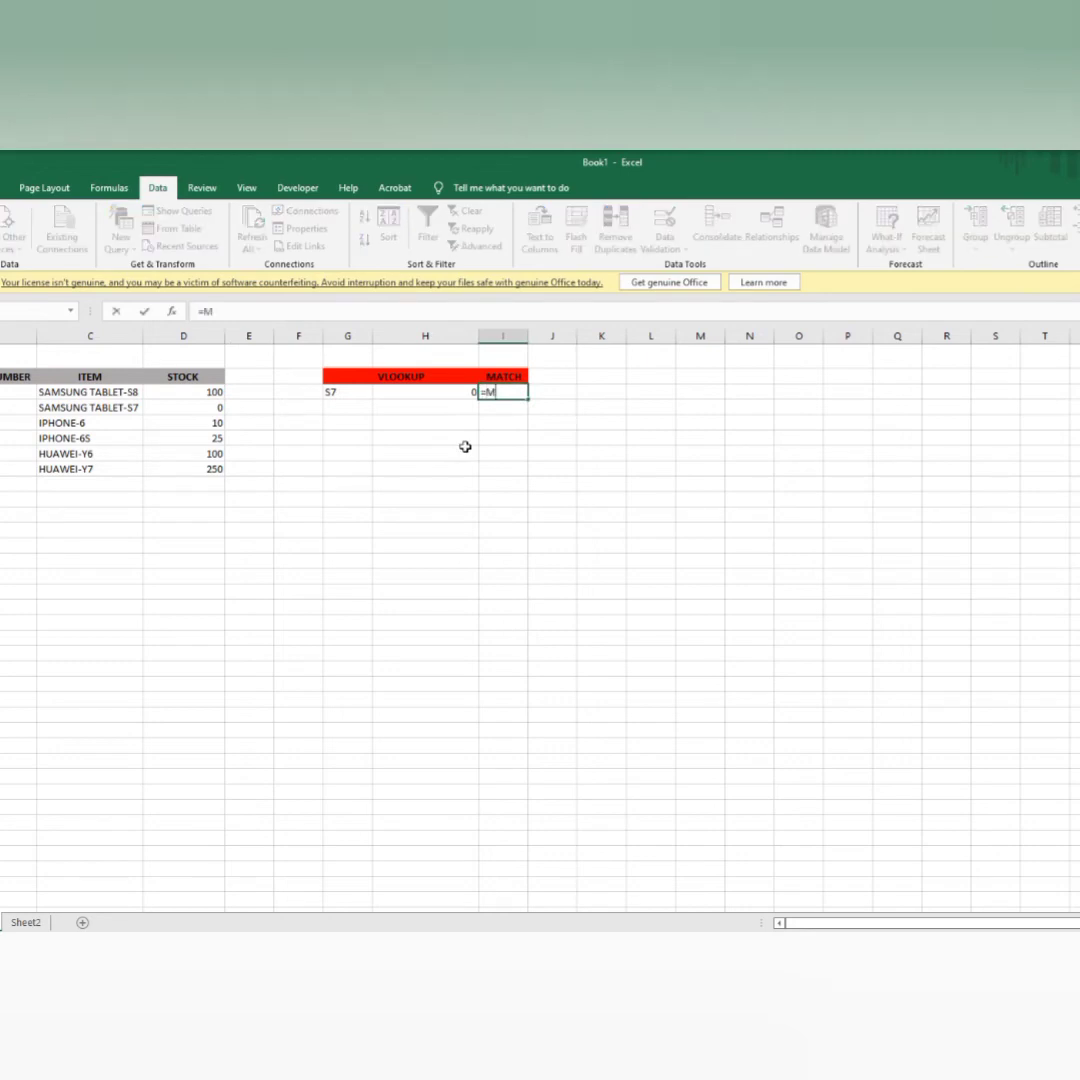
pyautogui.write('ATCH(')
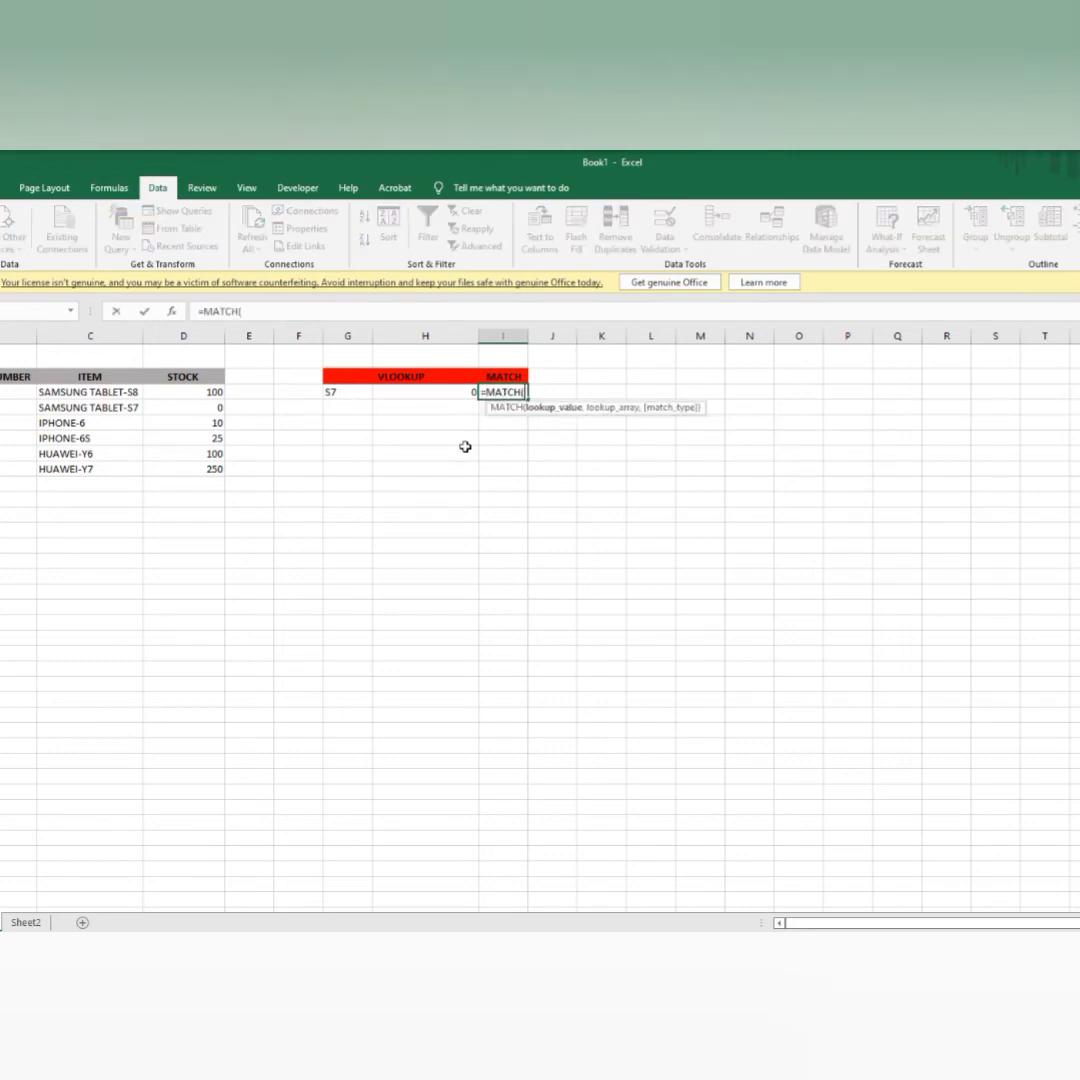
pyautogui.click(358, 391)
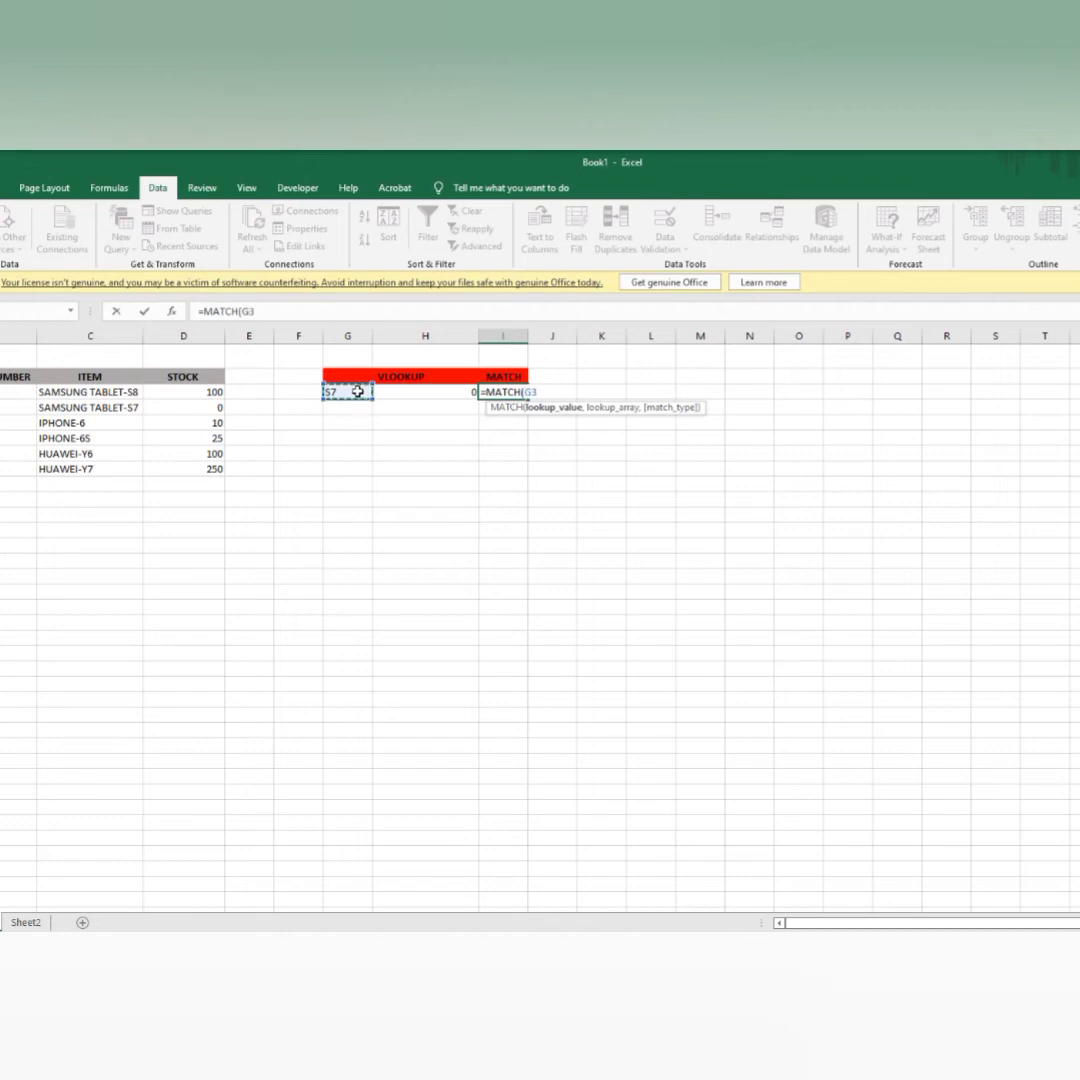
pyautogui.write(',')
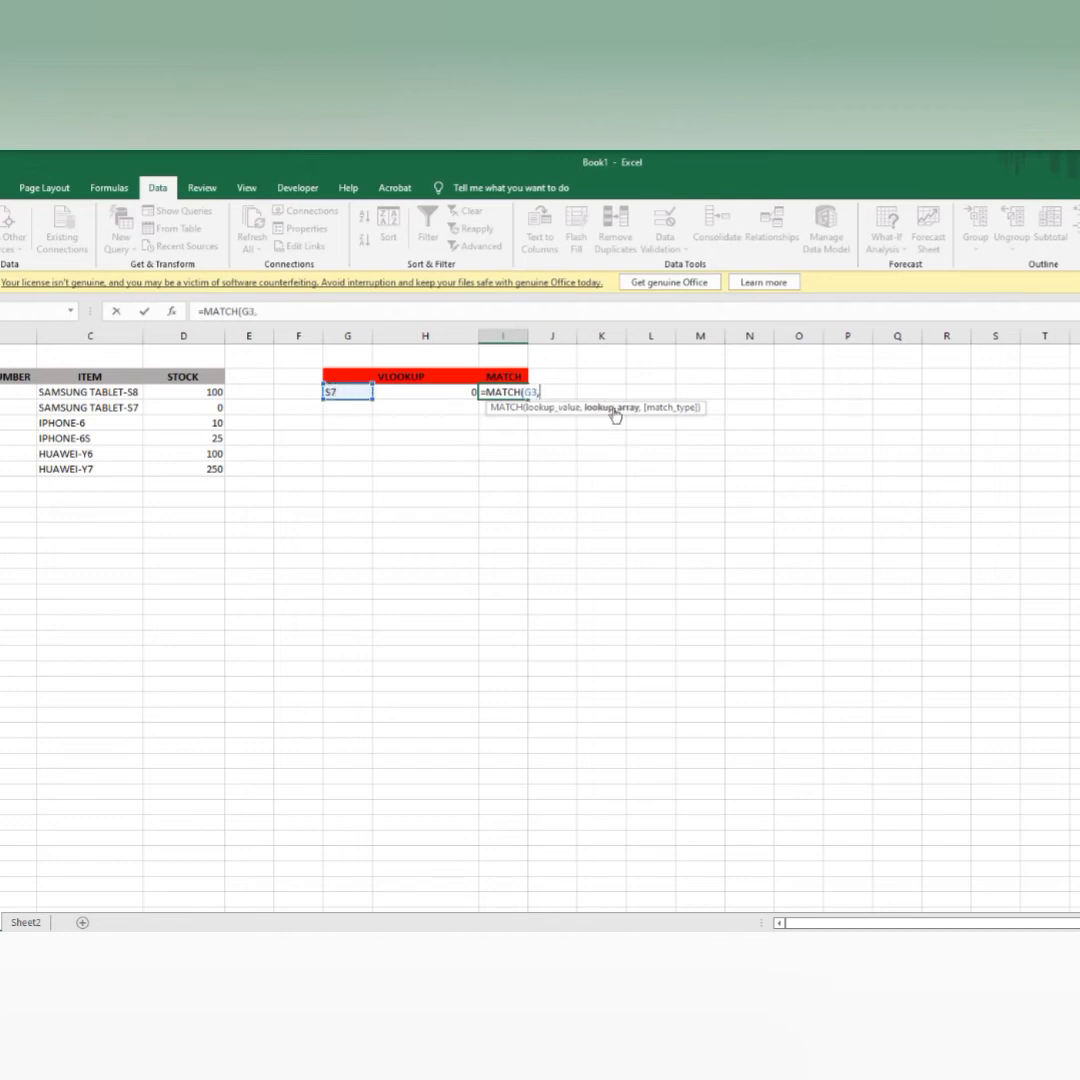
pyautogui.moveTo(18, 391); pyautogui.dragTo(18, 469)
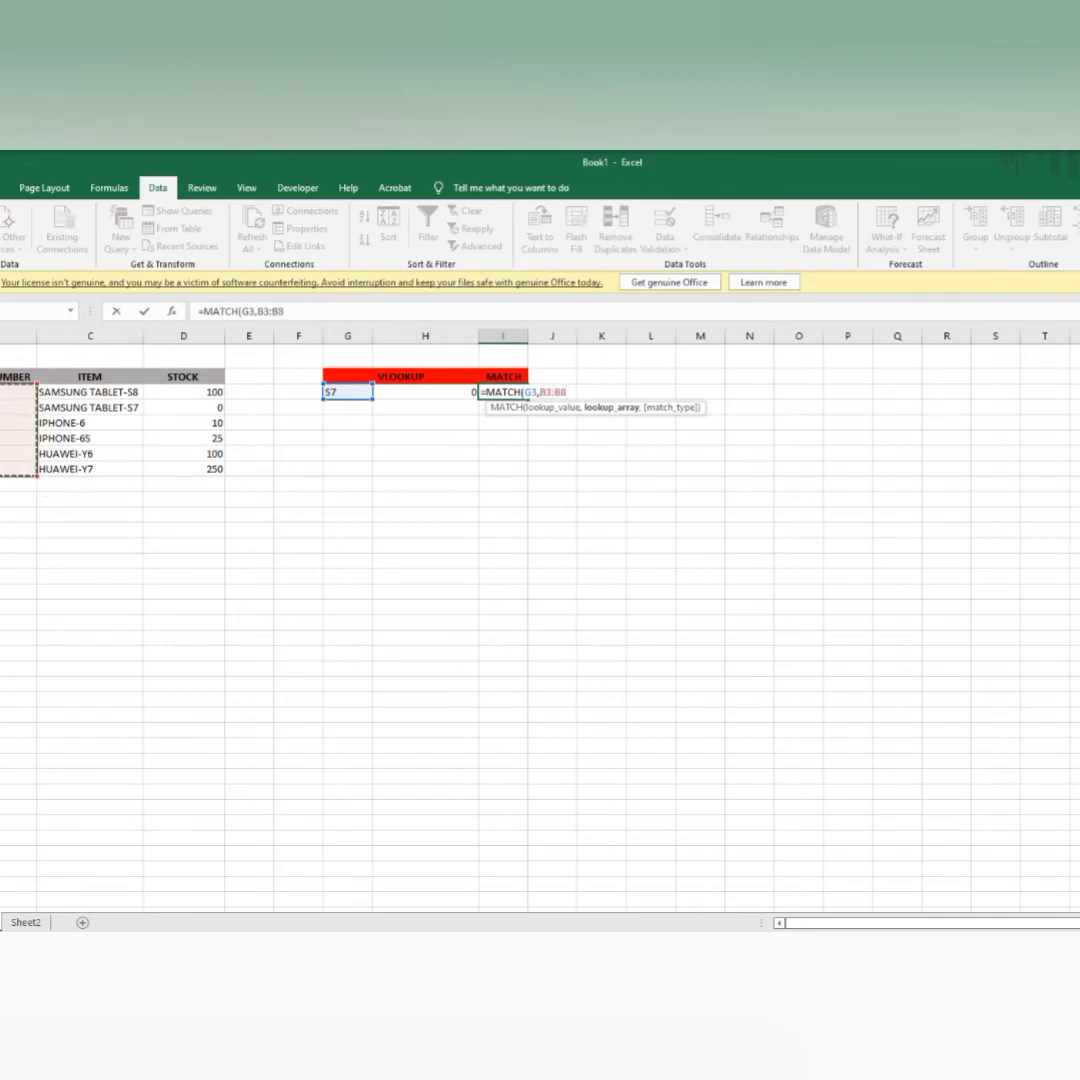
pyautogui.press('F4')
pyautogui.write(',')
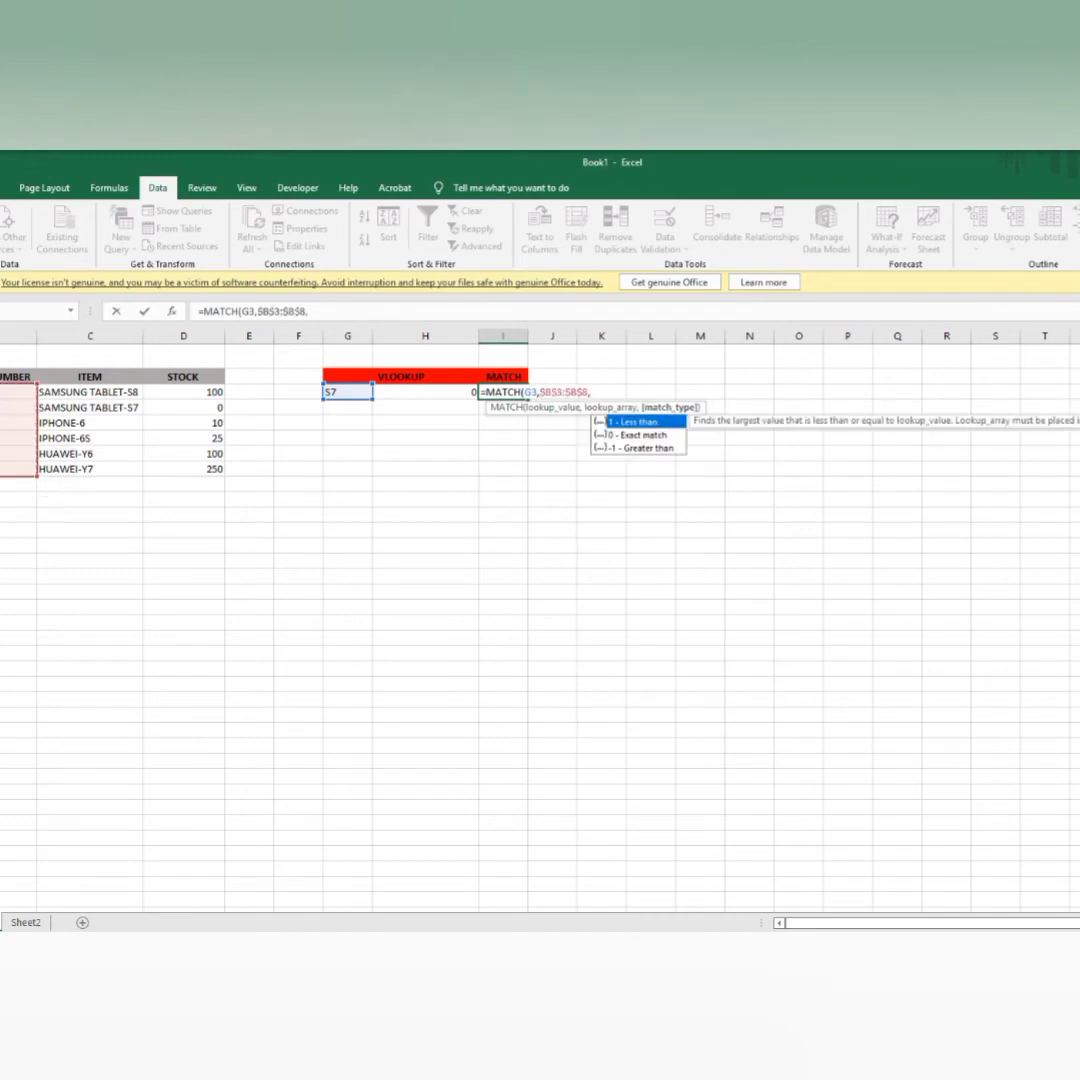
pyautogui.click(620, 437)
pyautogui.doubleClick(620, 436)
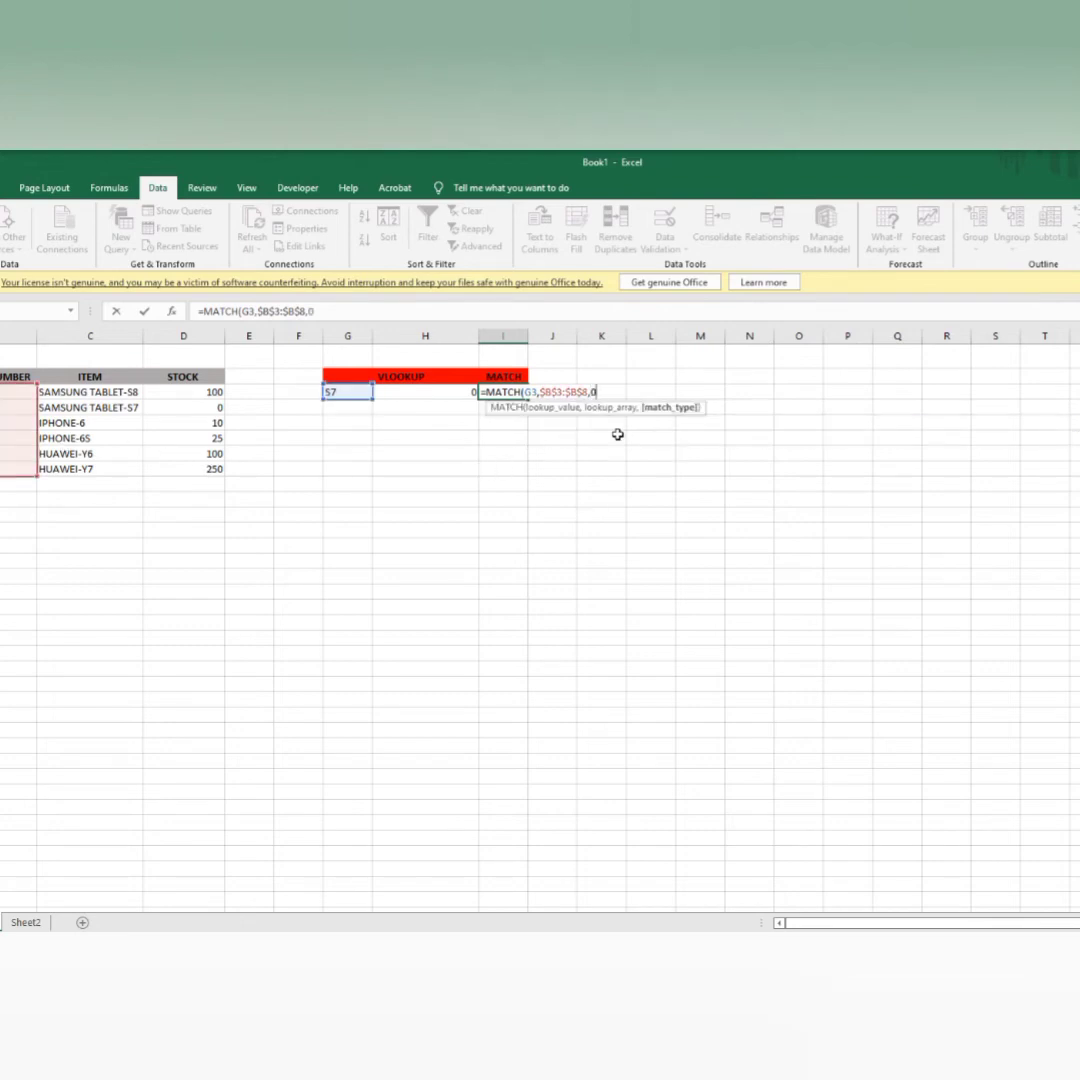
pyautogui.press('Return')
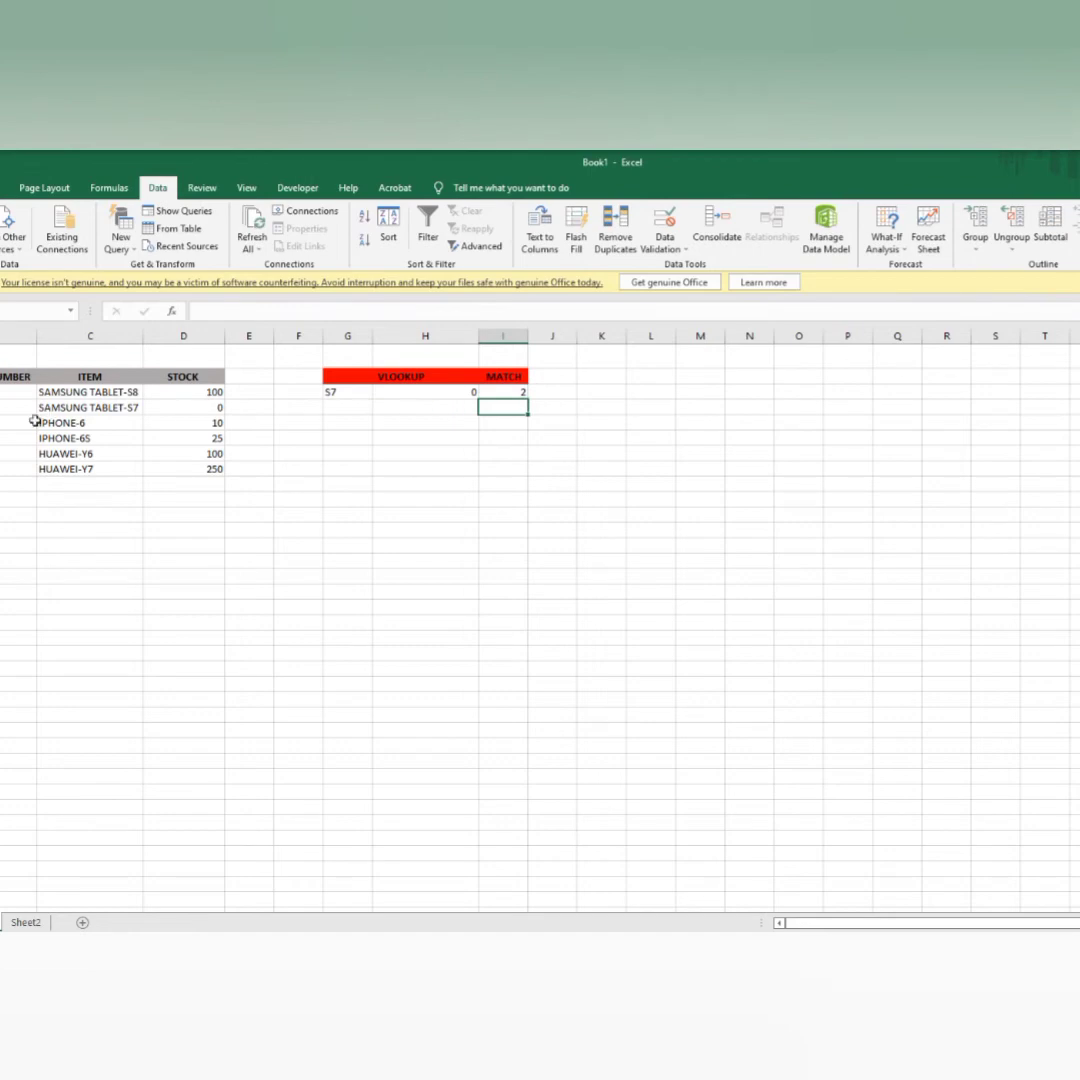
# Step: Enter Y7 as a second lookup value in G4 and fill the VLOOKUP formula from H3 down to H4
pyautogui.click(18, 407)
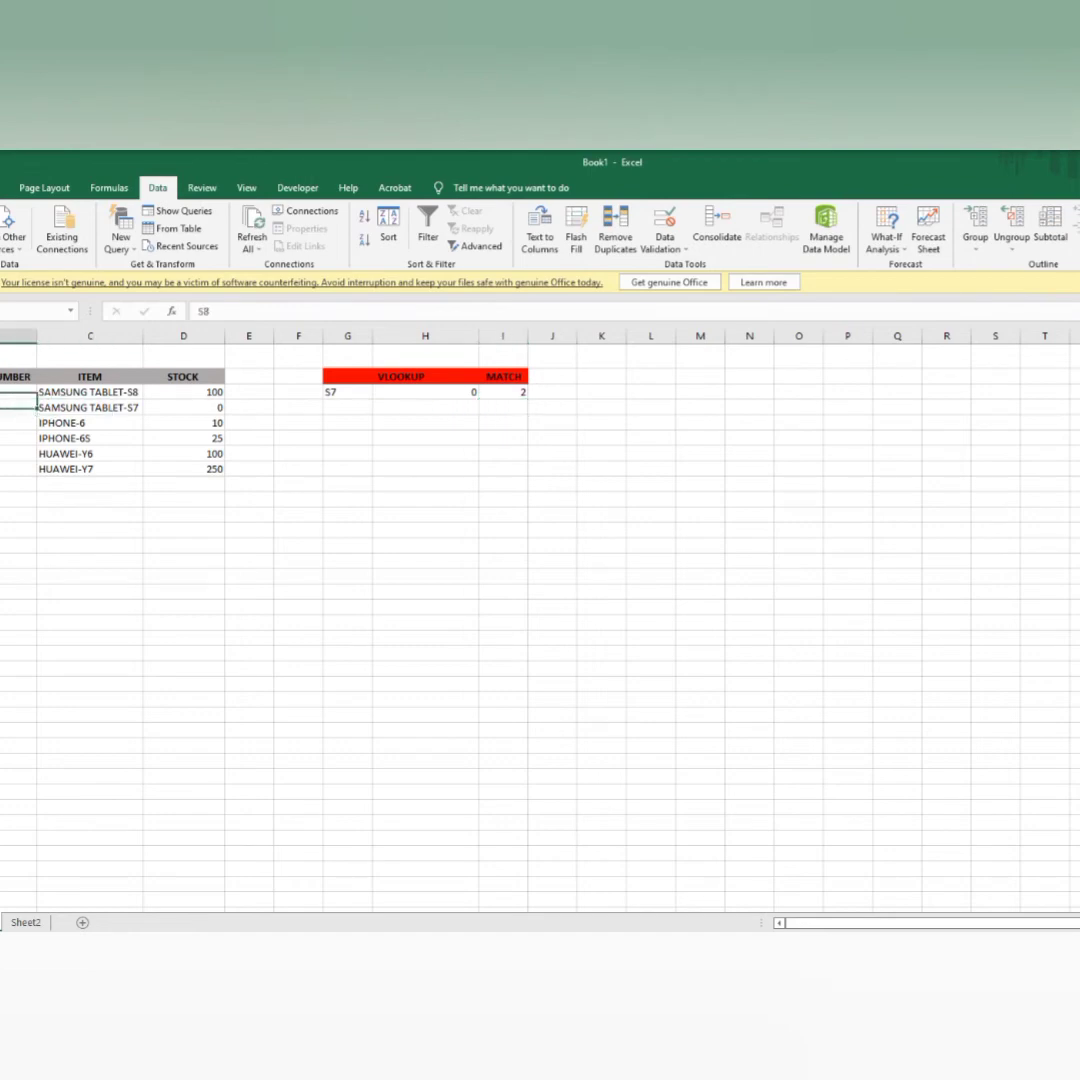
pyautogui.click(340, 408)
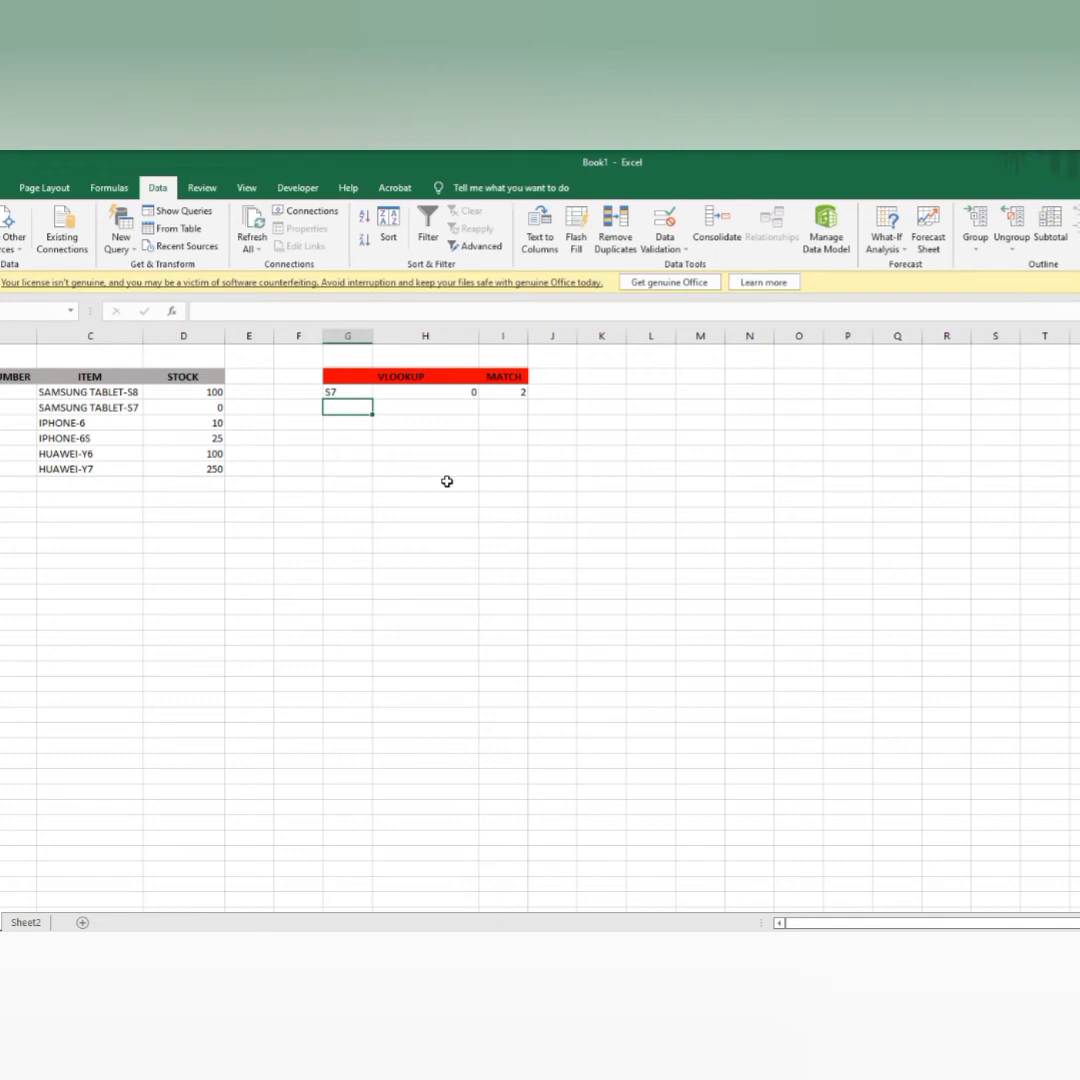
pyautogui.write('Y7')
pyautogui.press('Tab')
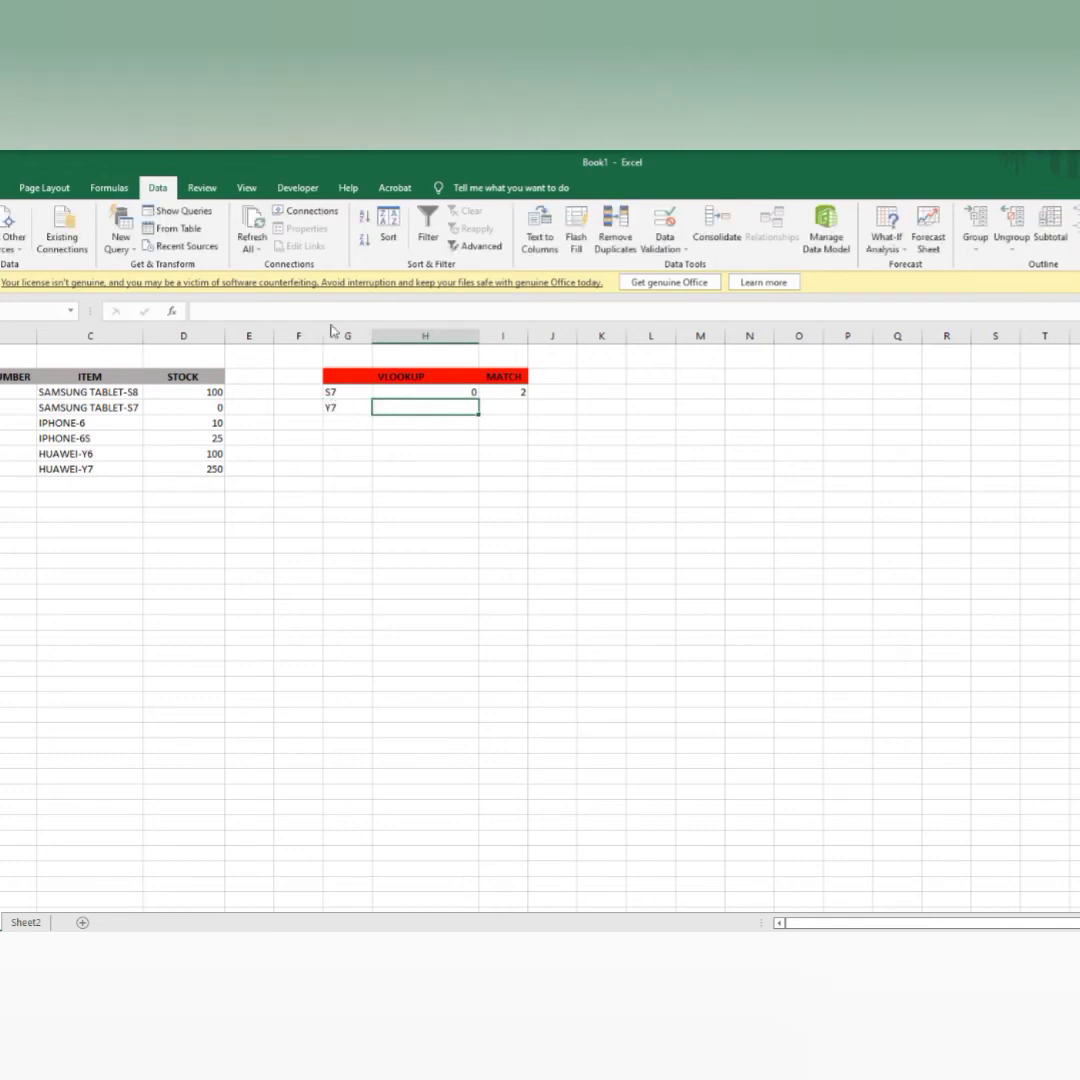
pyautogui.click(460, 396)
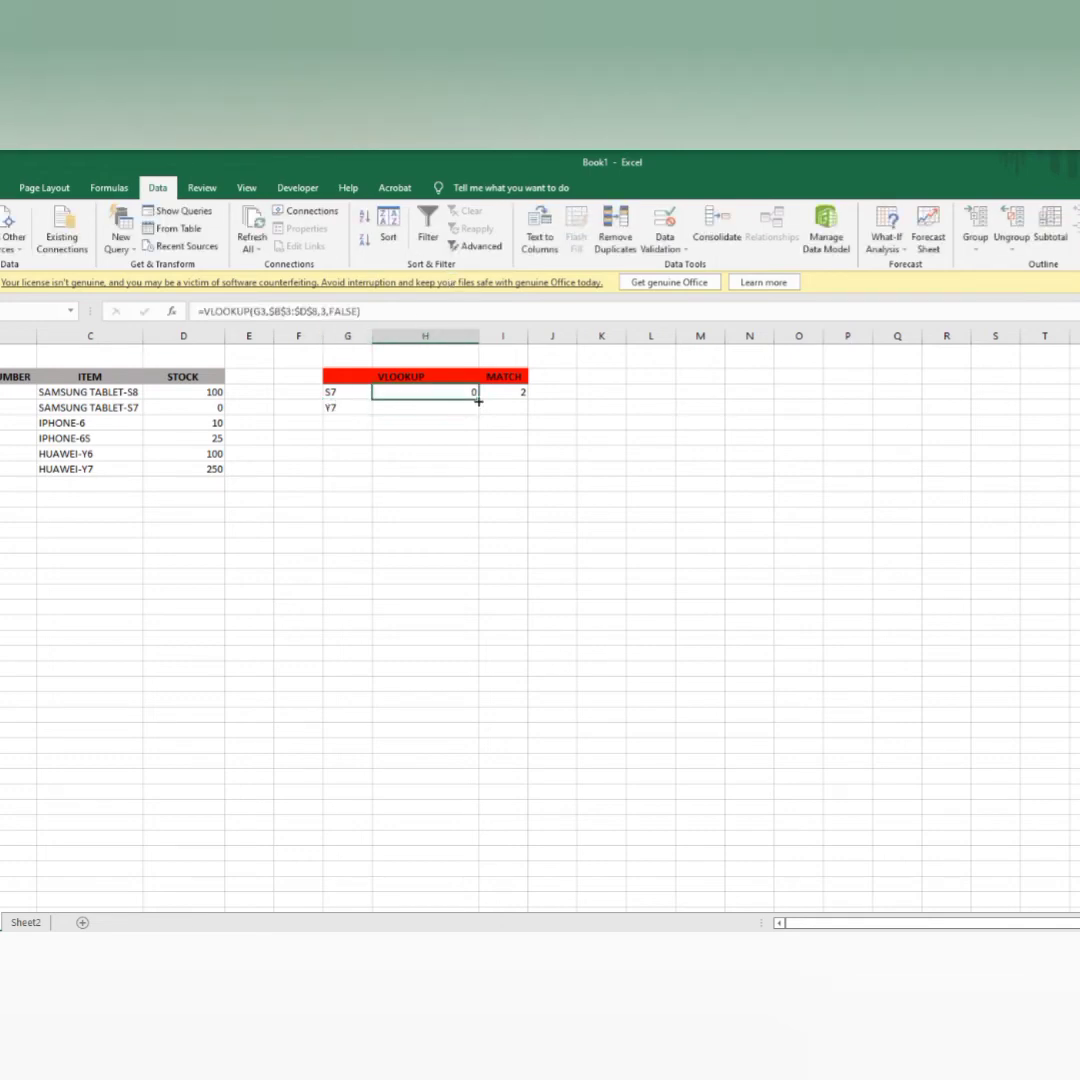
pyautogui.moveTo(478, 401); pyautogui.dragTo(463, 412)
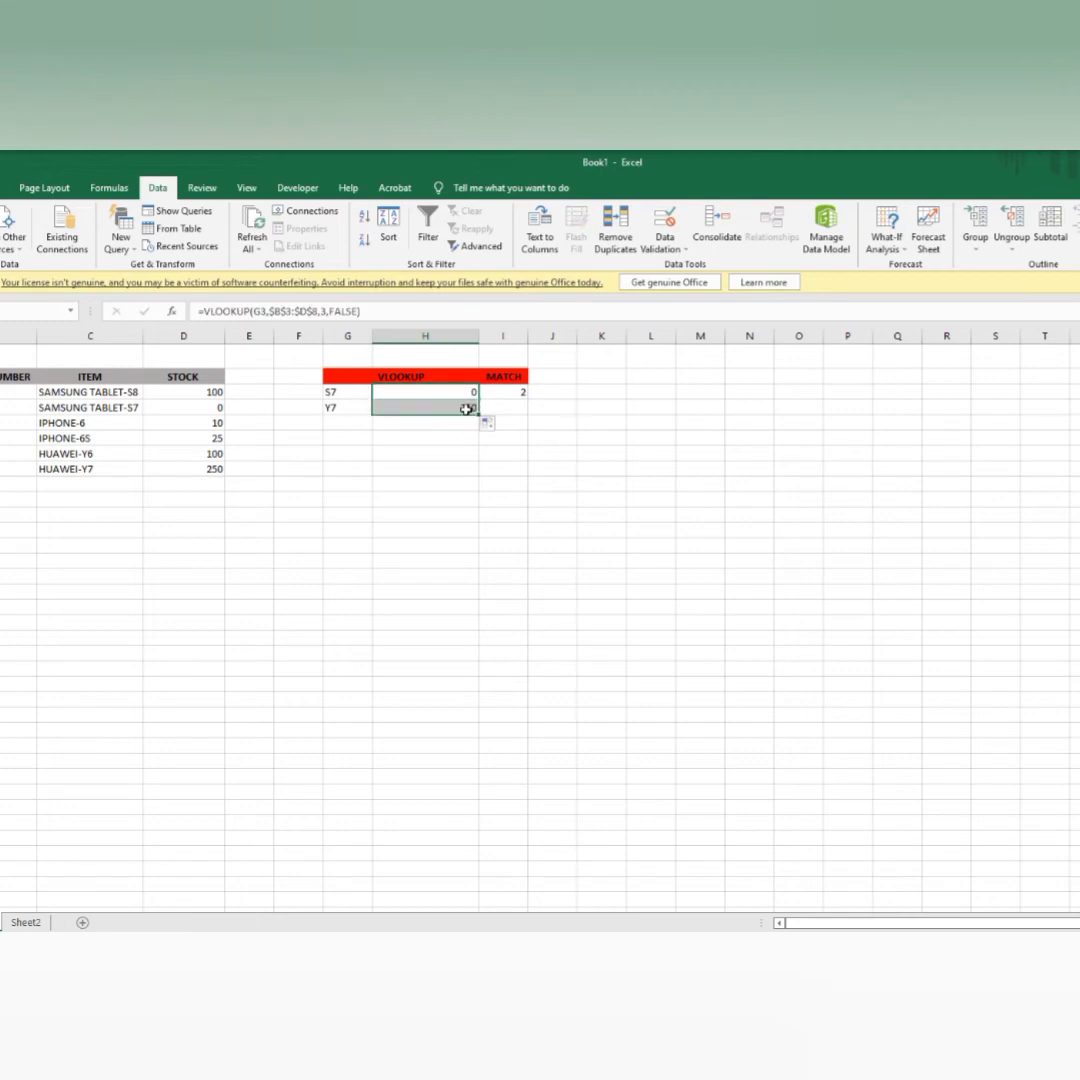
# Step: Check the H4 lookup against the HUAWEI-Y7 stock value and fill the MATCH formula from I3 down to I4
pyautogui.click(466, 409)
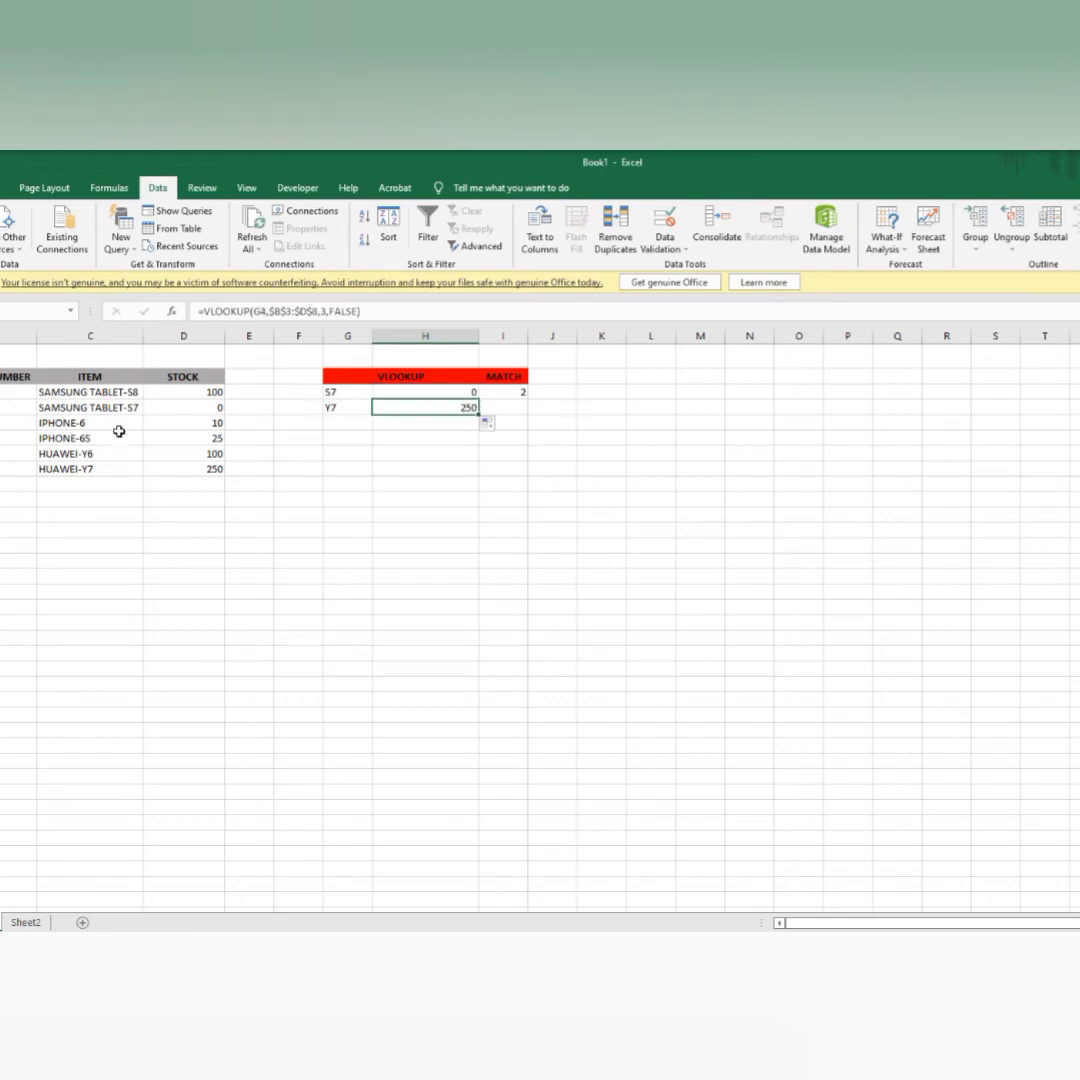
pyautogui.click(218, 471)
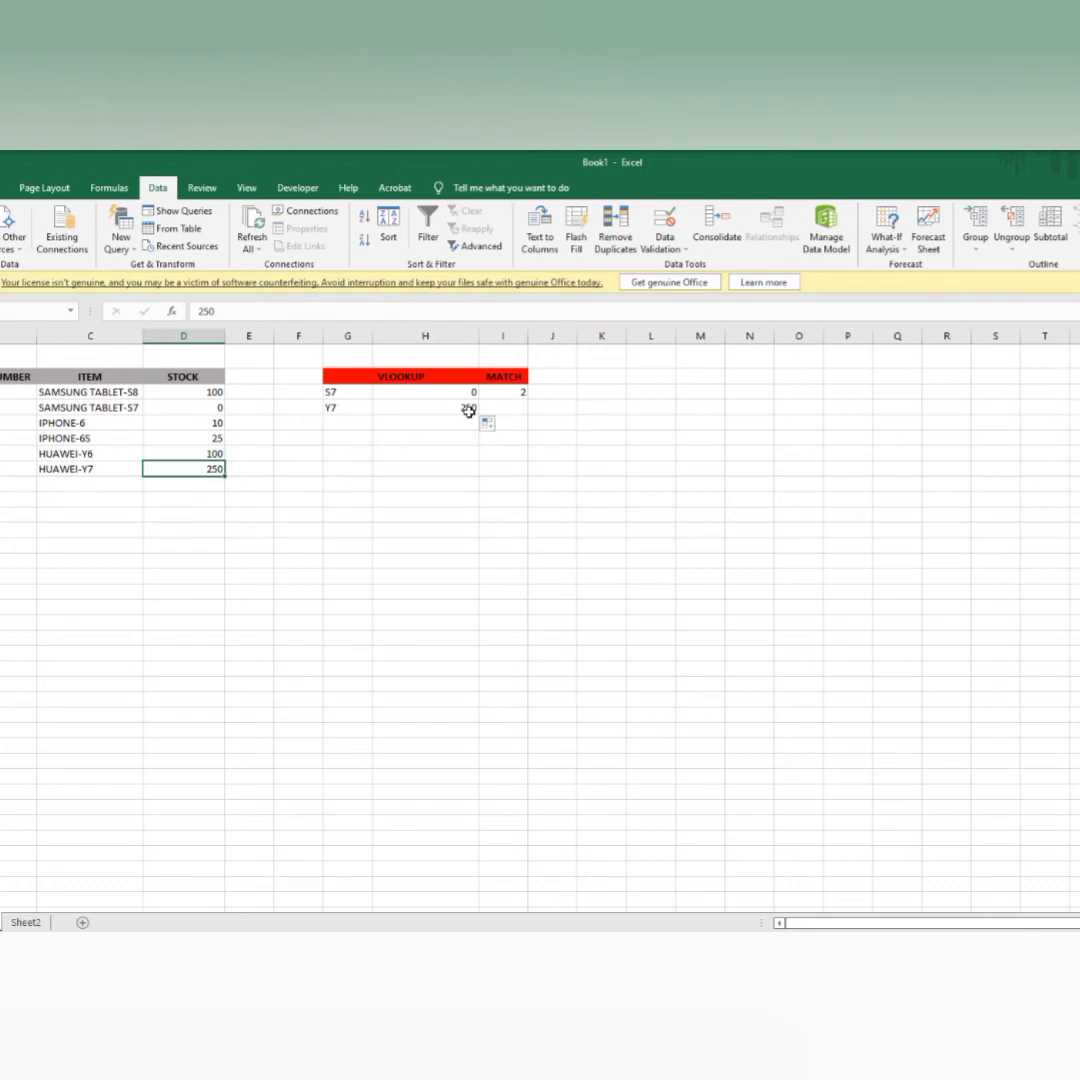
pyautogui.click(505, 392)
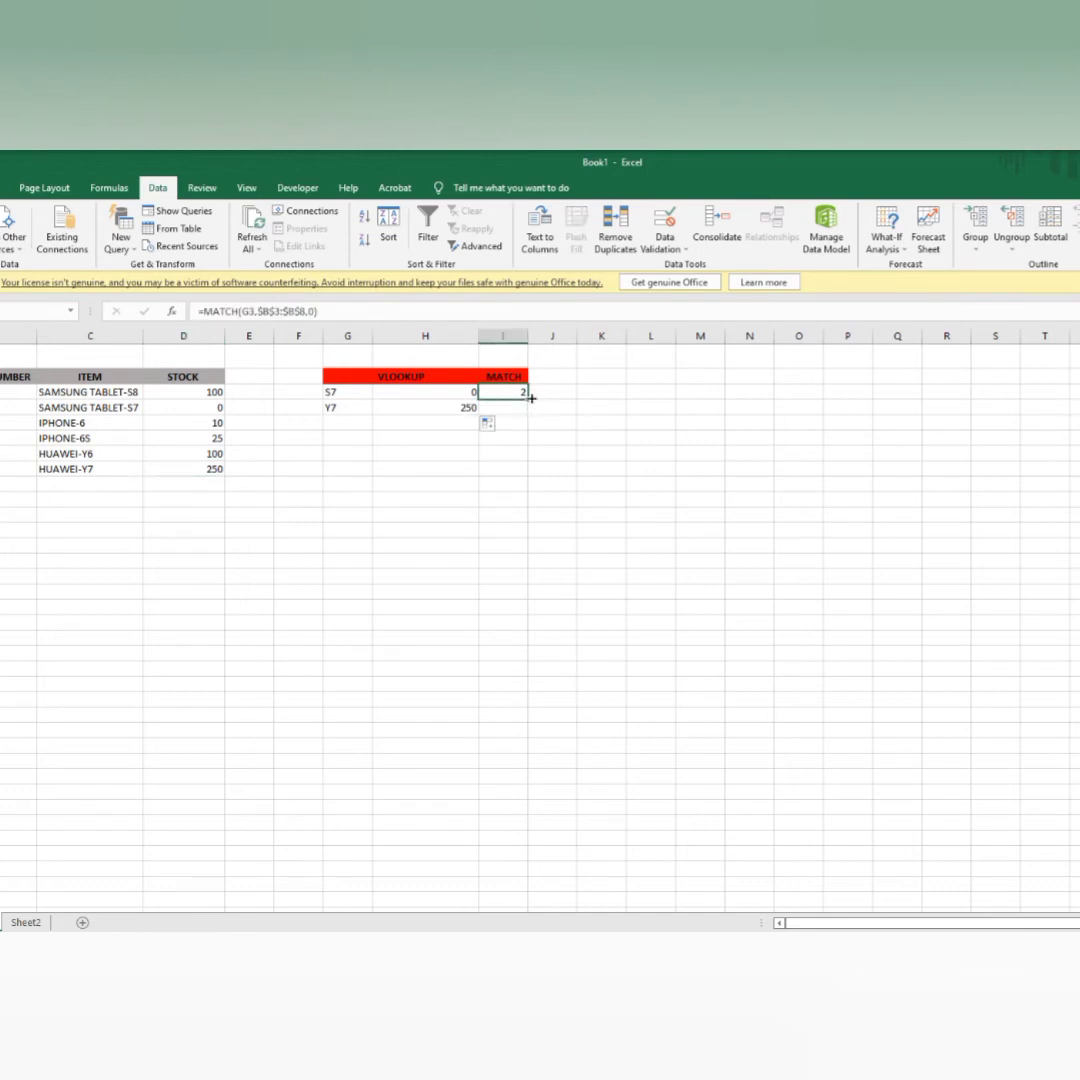
pyautogui.moveTo(531, 398); pyautogui.dragTo(529, 411)
pyautogui.click(401, 451)
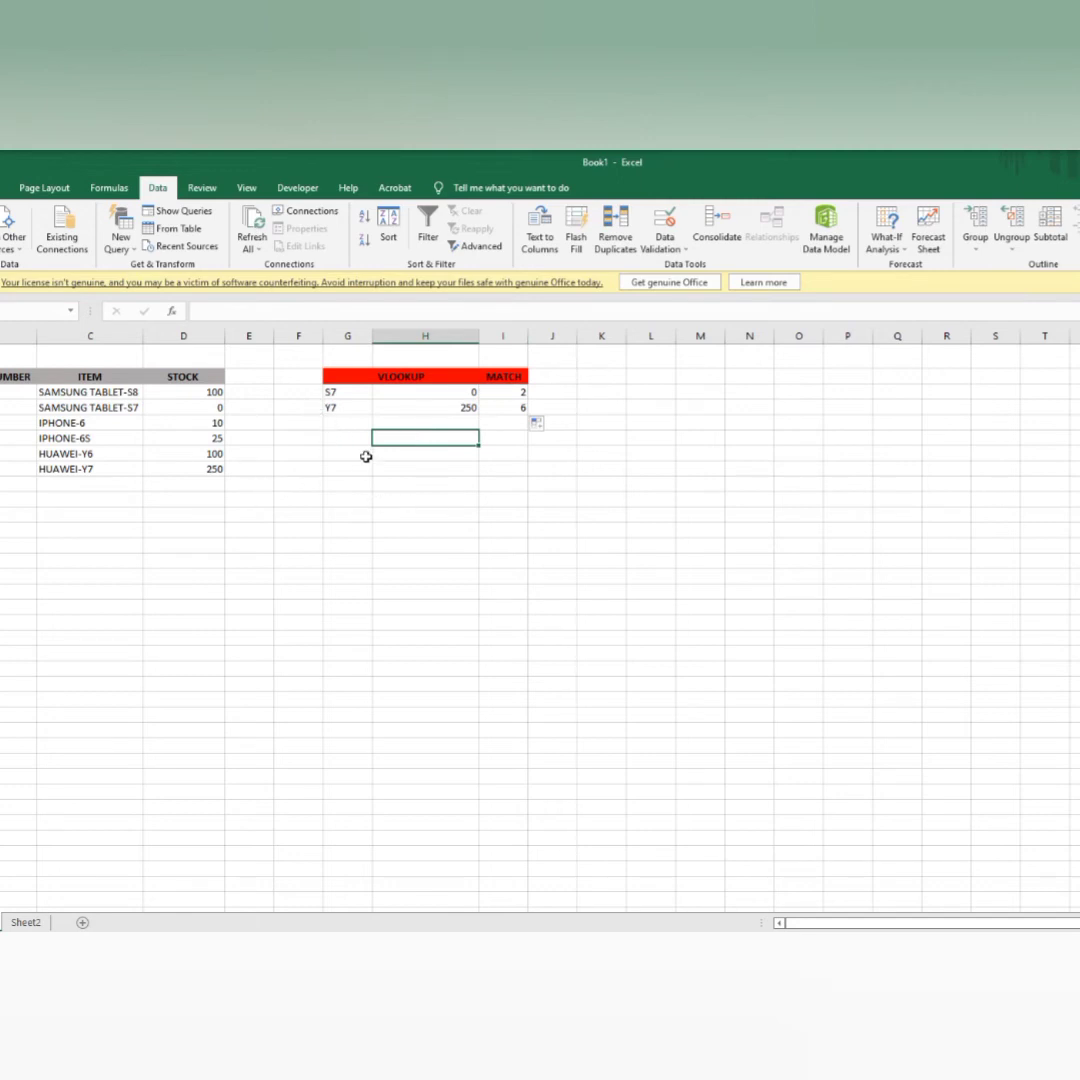
# Step: Clear the lookup values and formulas from cells G3:I4
pyautogui.moveTo(333, 393); pyautogui.dragTo(510, 407)
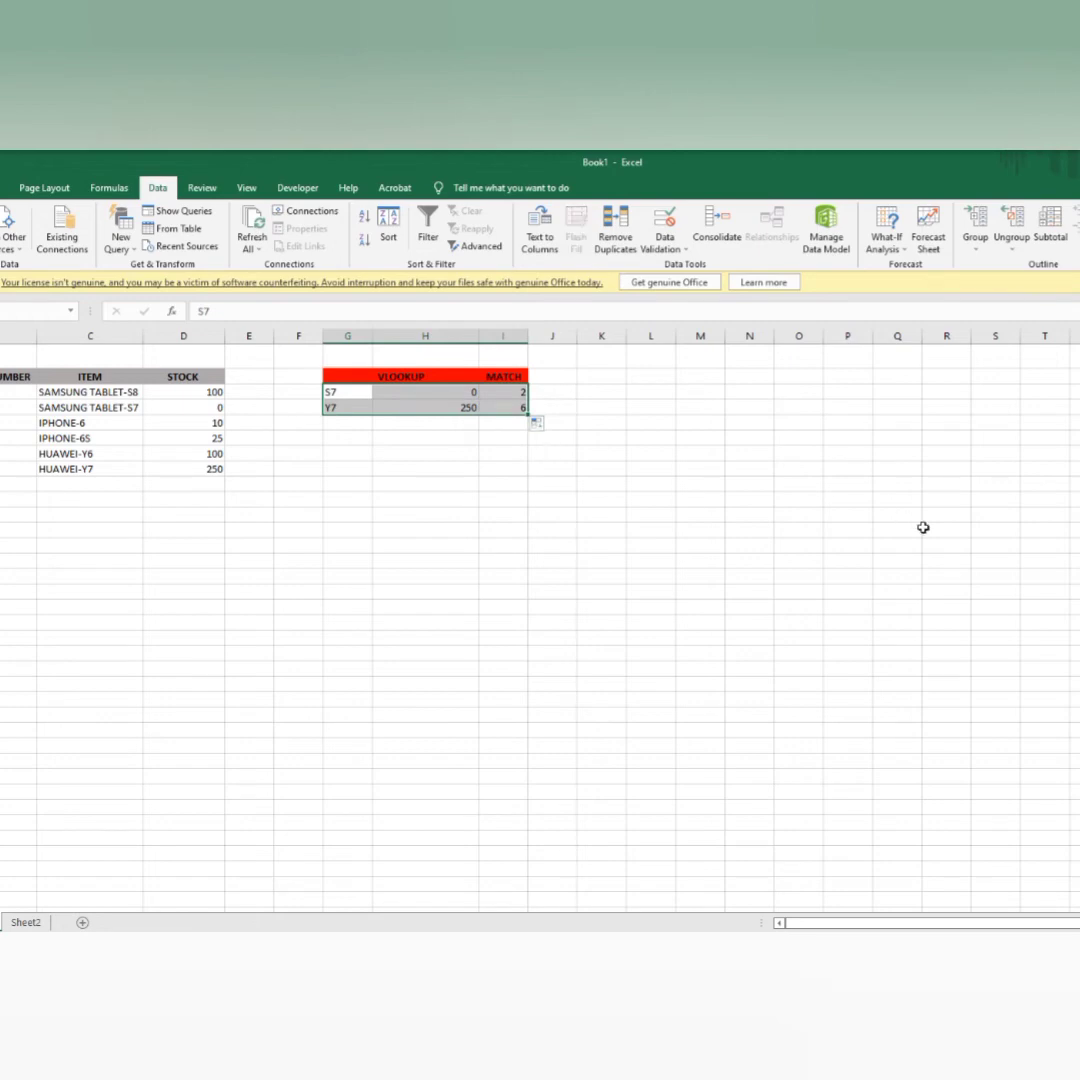
pyautogui.press('Delete')
pyautogui.click(482, 515)
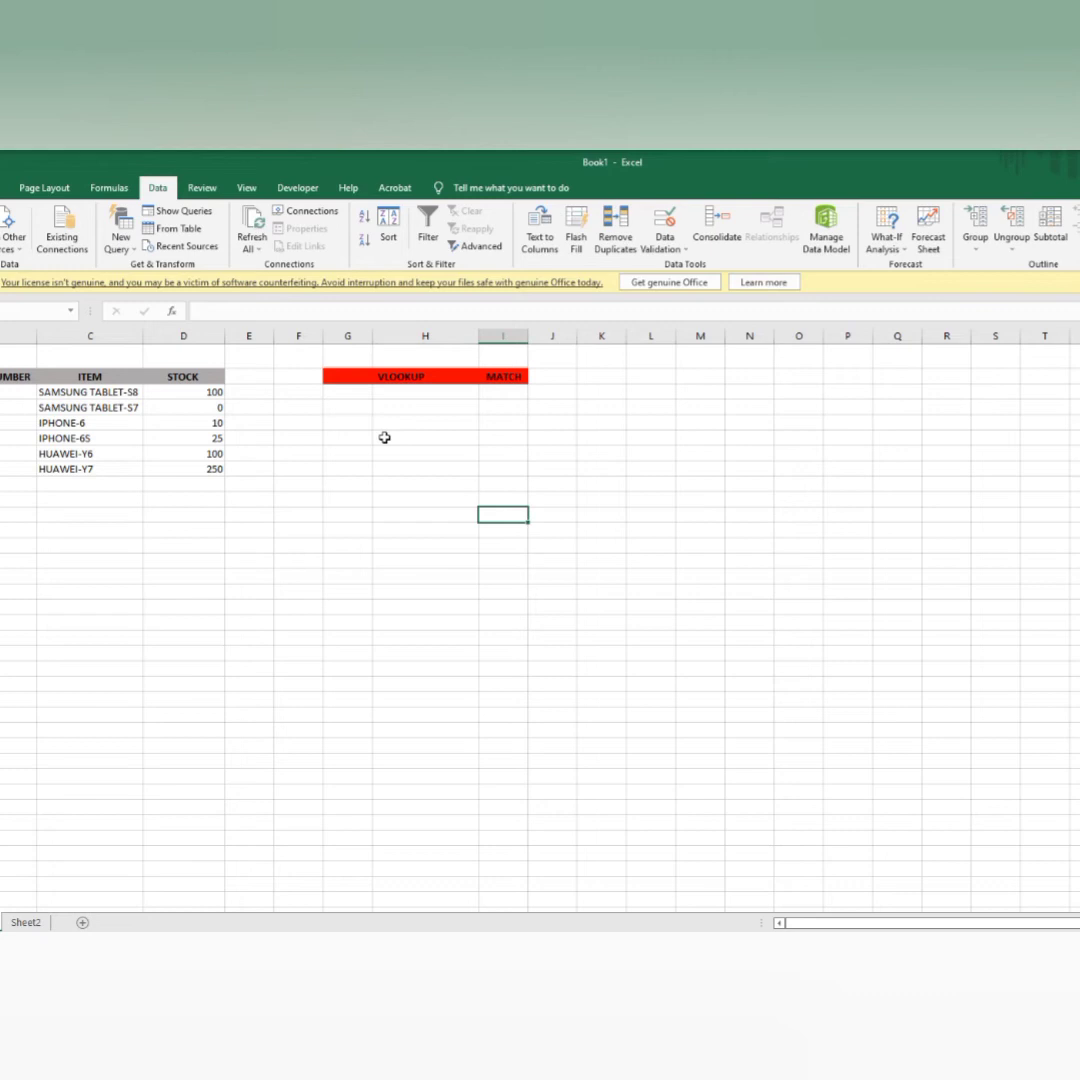
# Step: Add a List data validation to G3 with source =$B$3:$B$8 and choose S7 from its drop-down
pyautogui.click(354, 393)
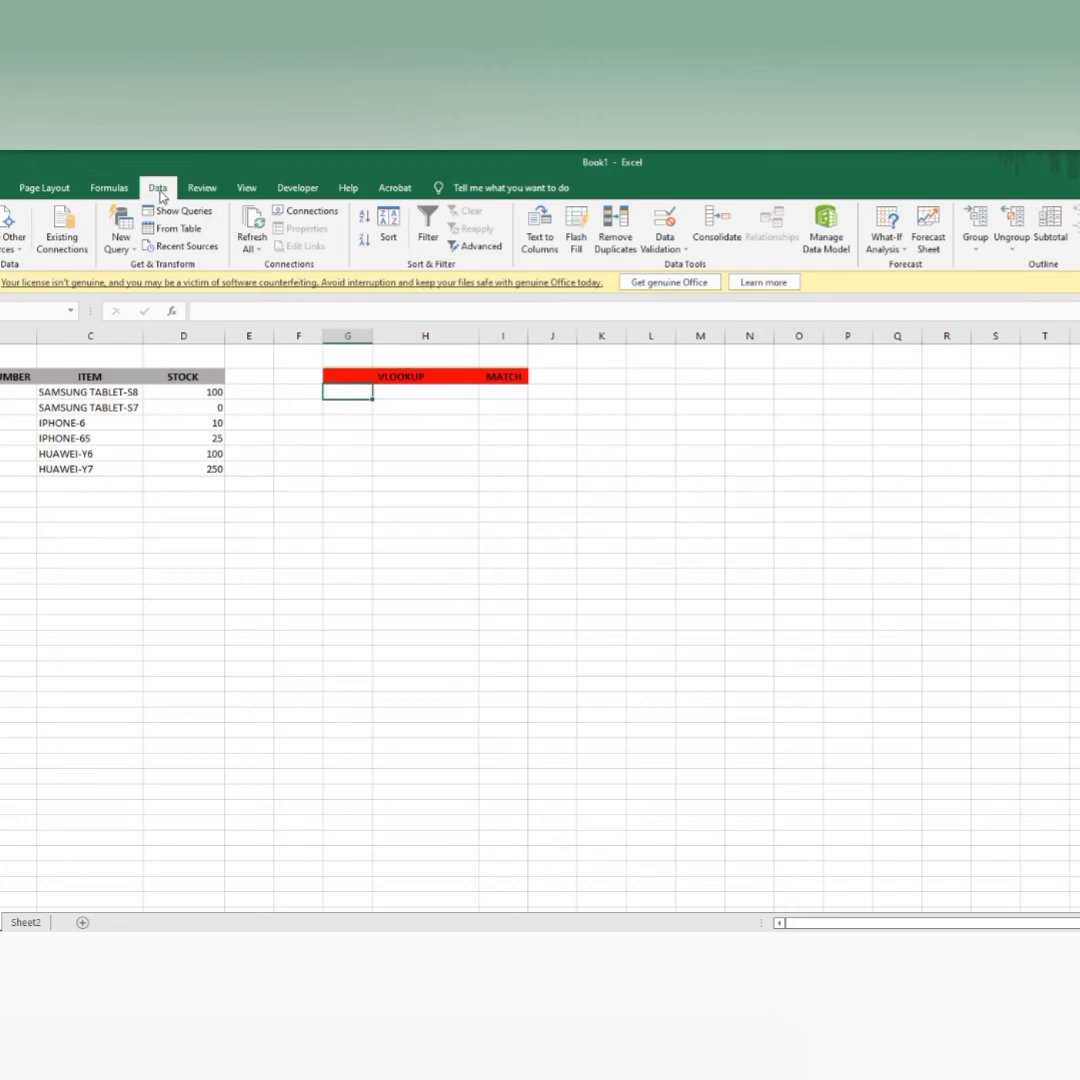
pyautogui.click(668, 246)
pyautogui.click(681, 267)
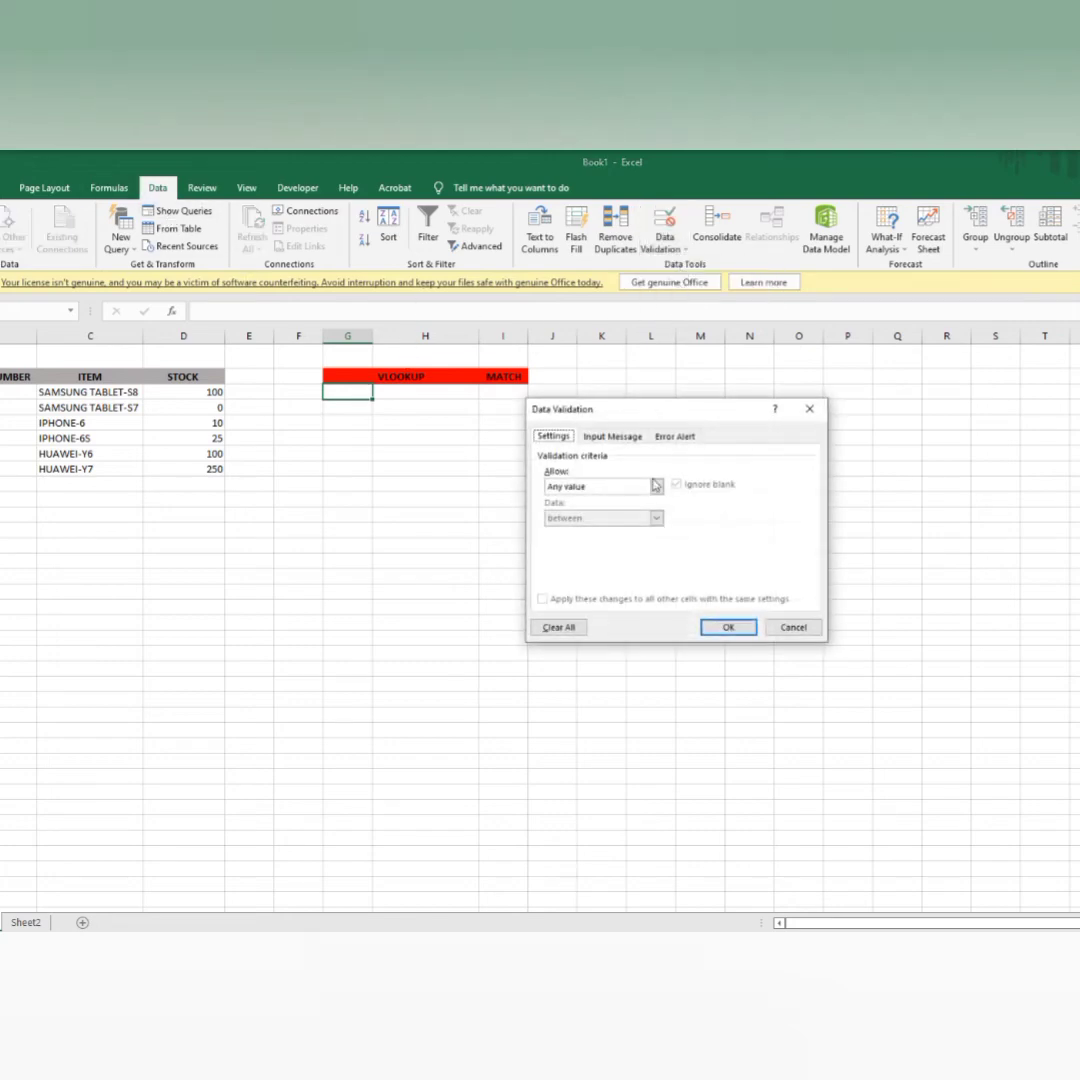
pyautogui.click(608, 487)
pyautogui.click(570, 530)
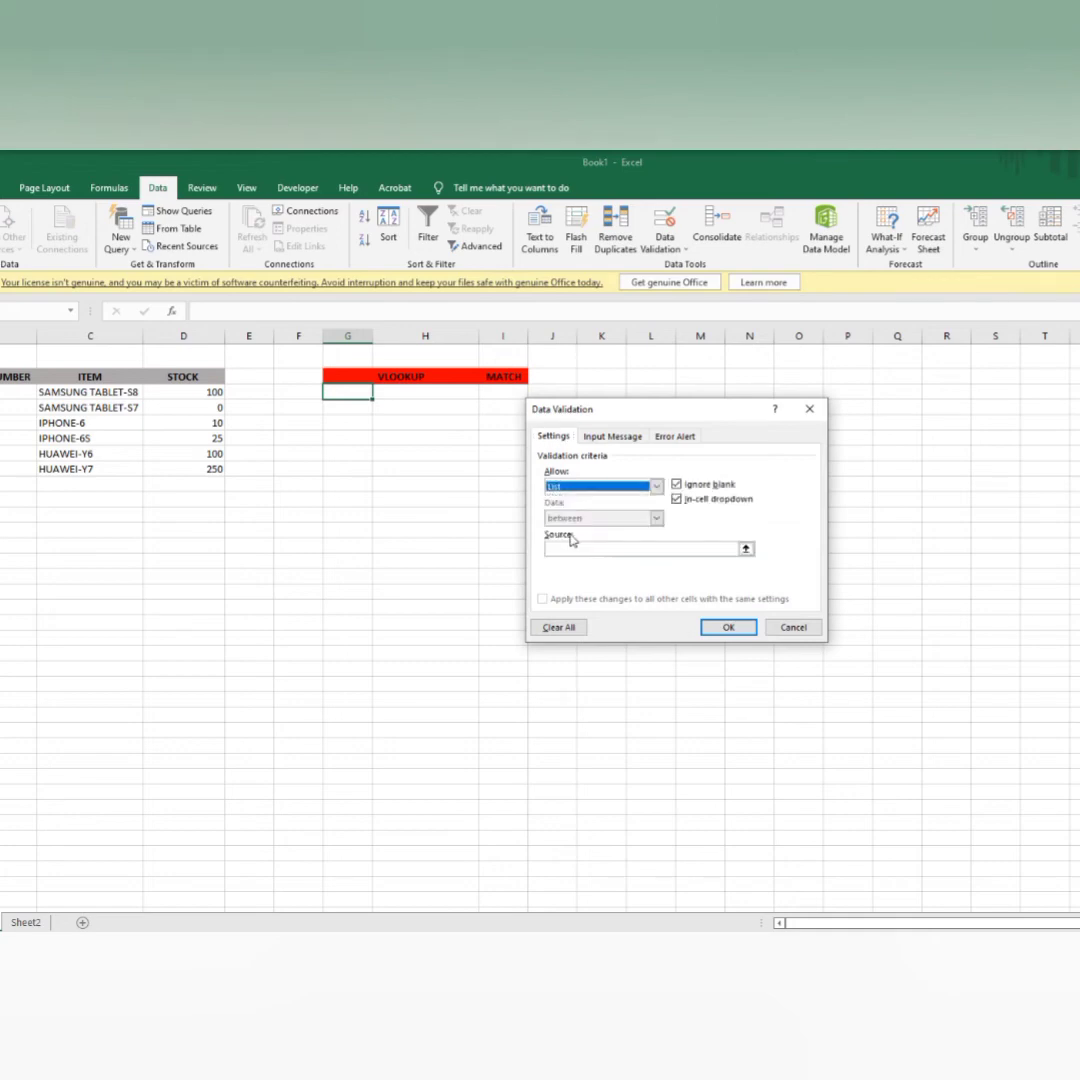
pyautogui.click(582, 550)
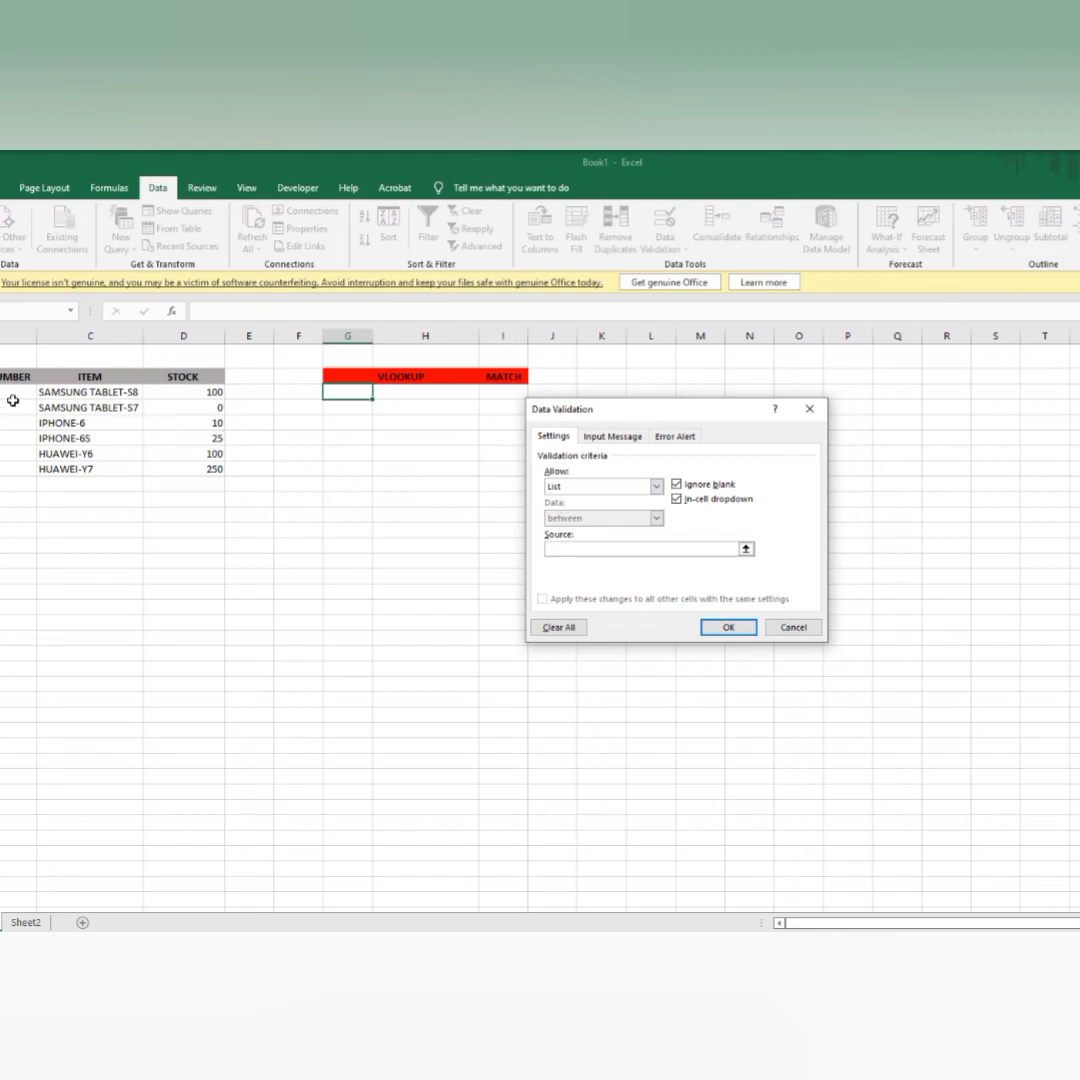
pyautogui.moveTo(2, 392); pyautogui.dragTo(22, 470)
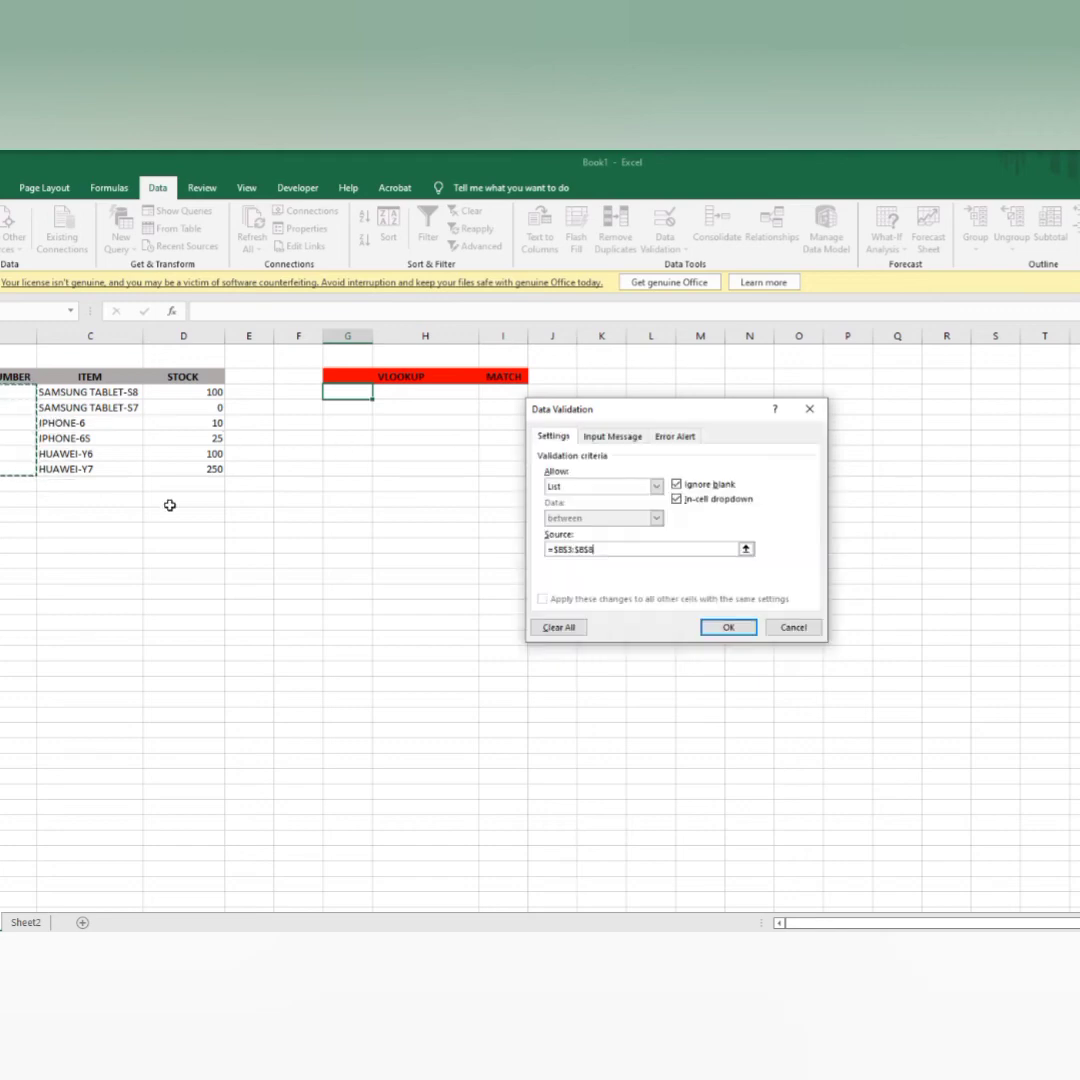
pyautogui.click(742, 628)
pyautogui.click(379, 392)
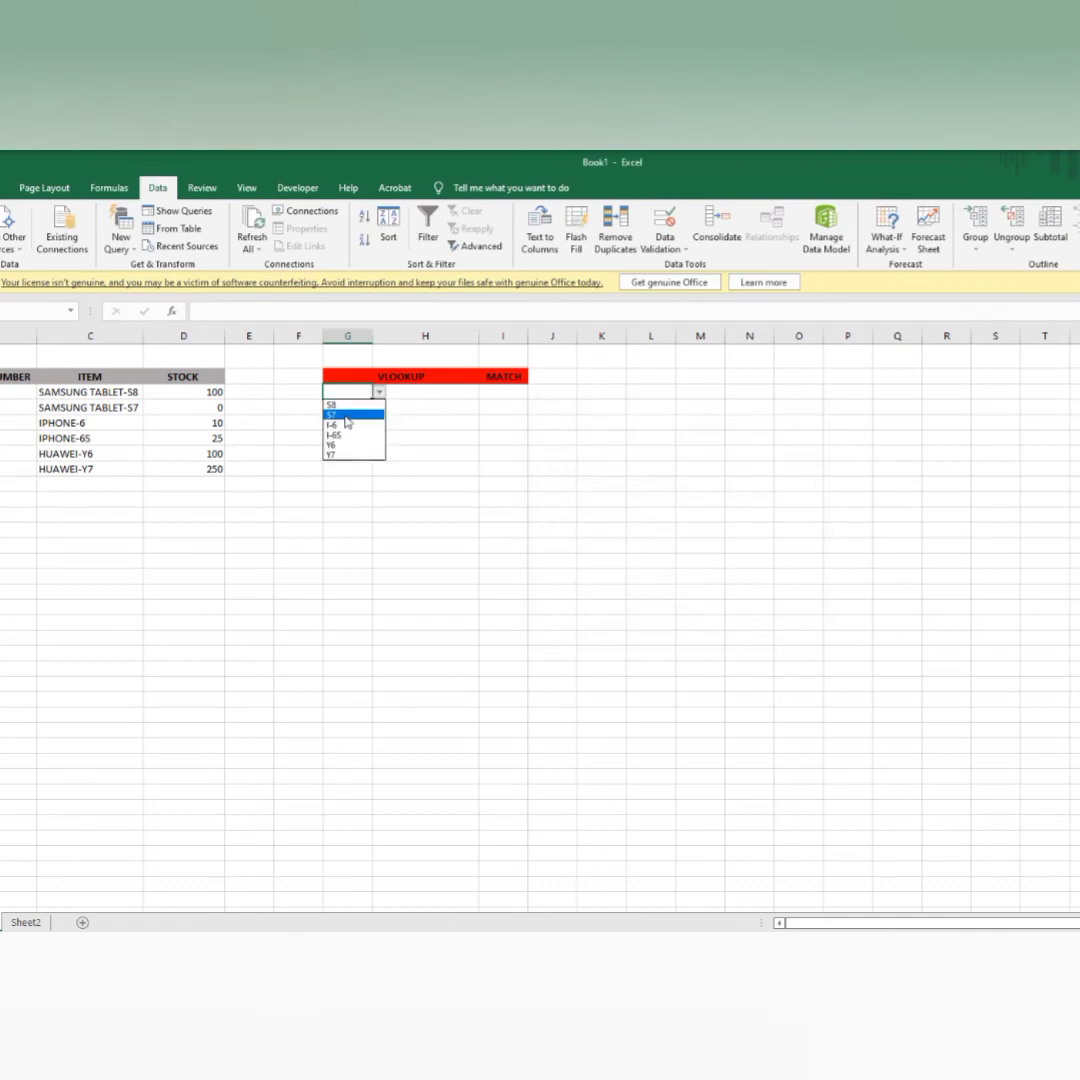
pyautogui.click(345, 414)
# Step: Start a VLOOKUP formula in H3 with G3 as lookup value and the absolute table range $B$3:$D$8
pyautogui.click(469, 392)
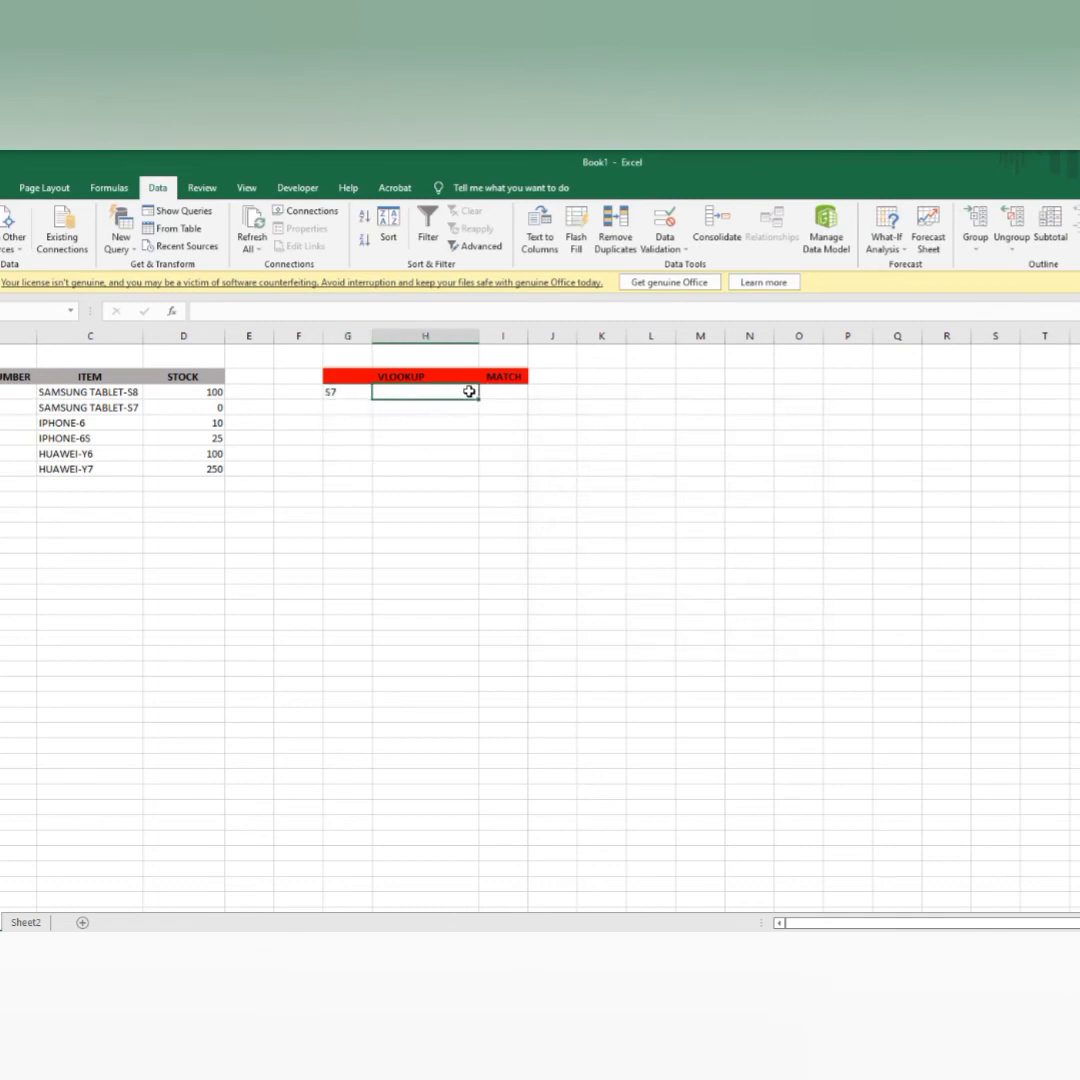
pyautogui.write('=VLOOK')
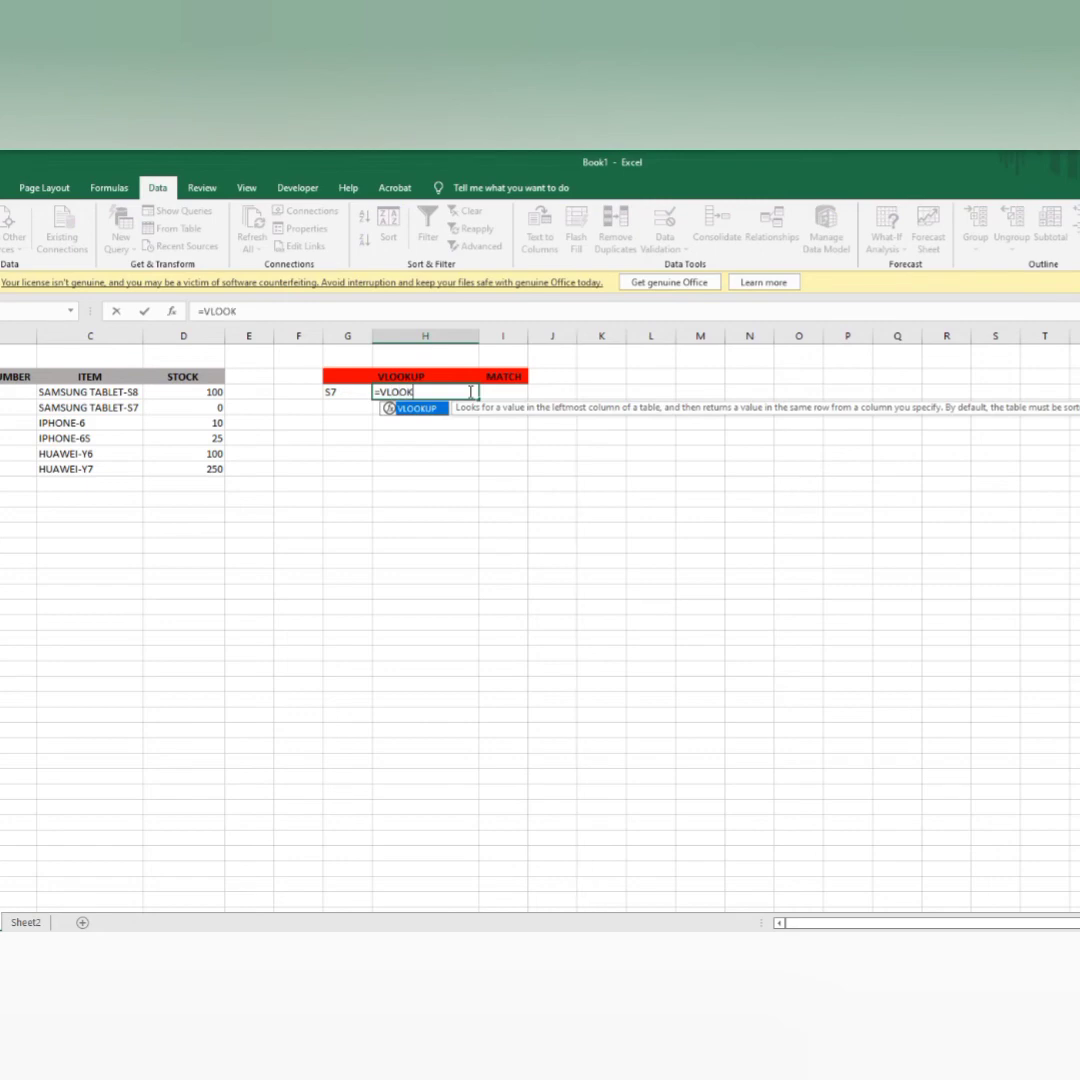
pyautogui.write('UP(')
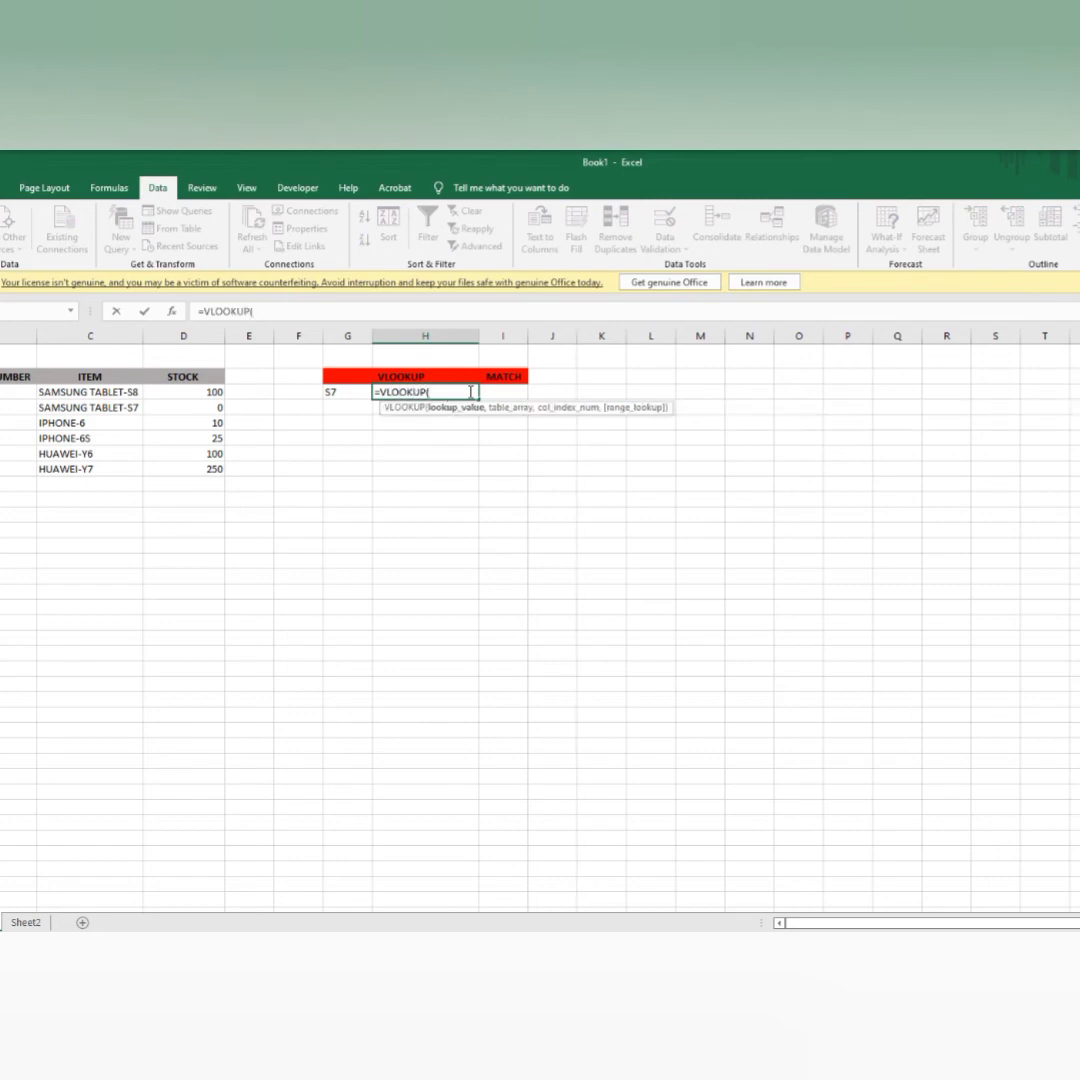
pyautogui.click(355, 392)
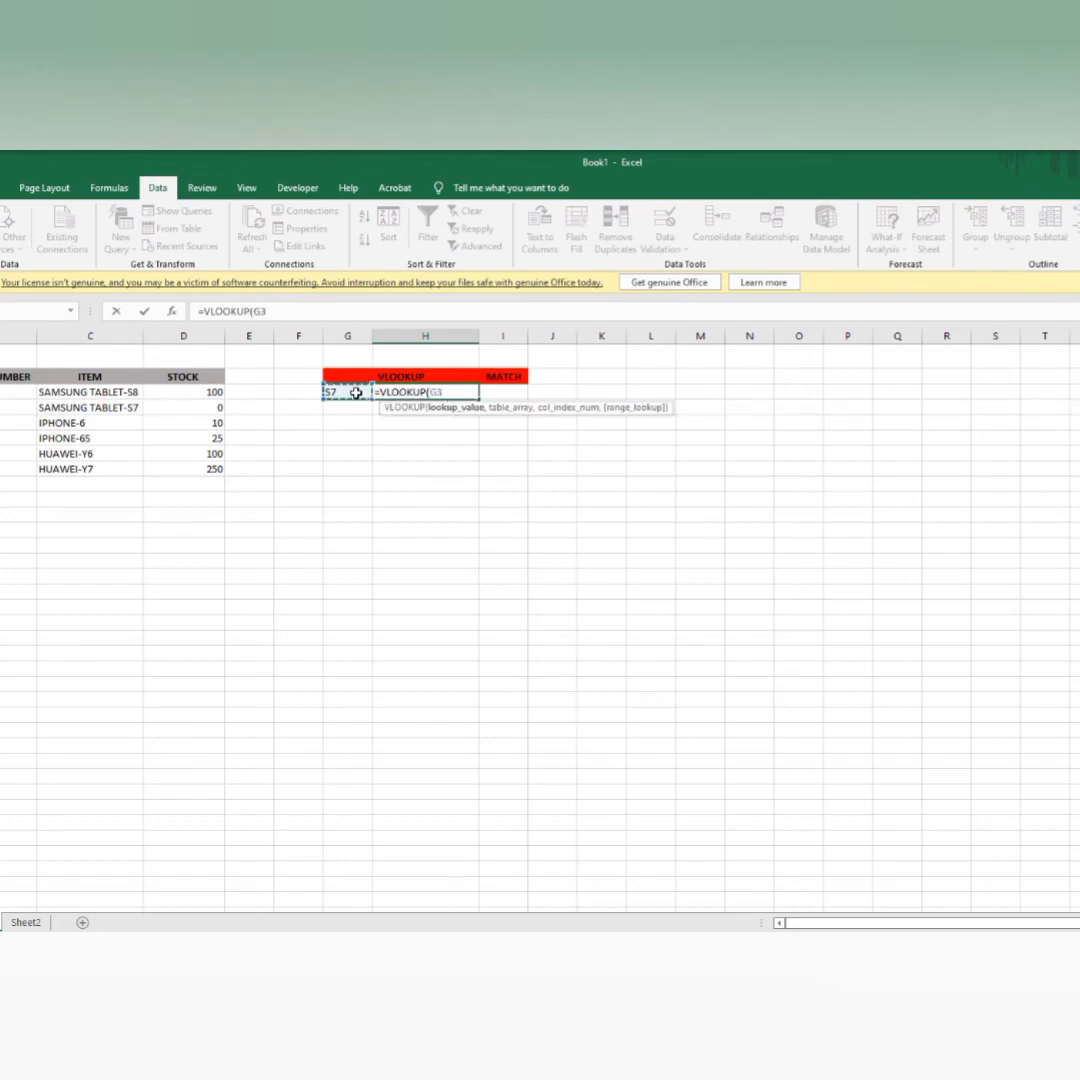
pyautogui.write(',')
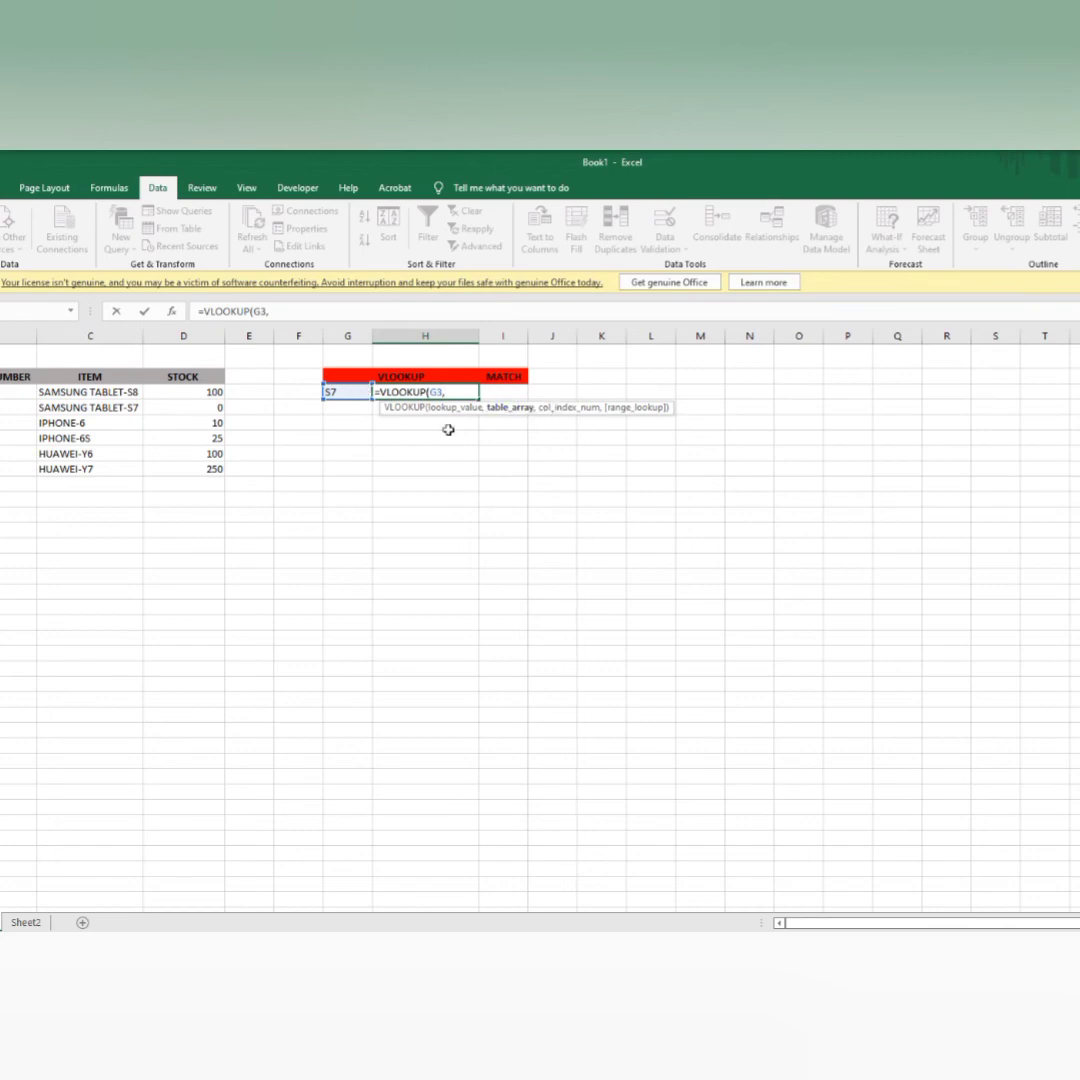
pyautogui.click(14, 392)
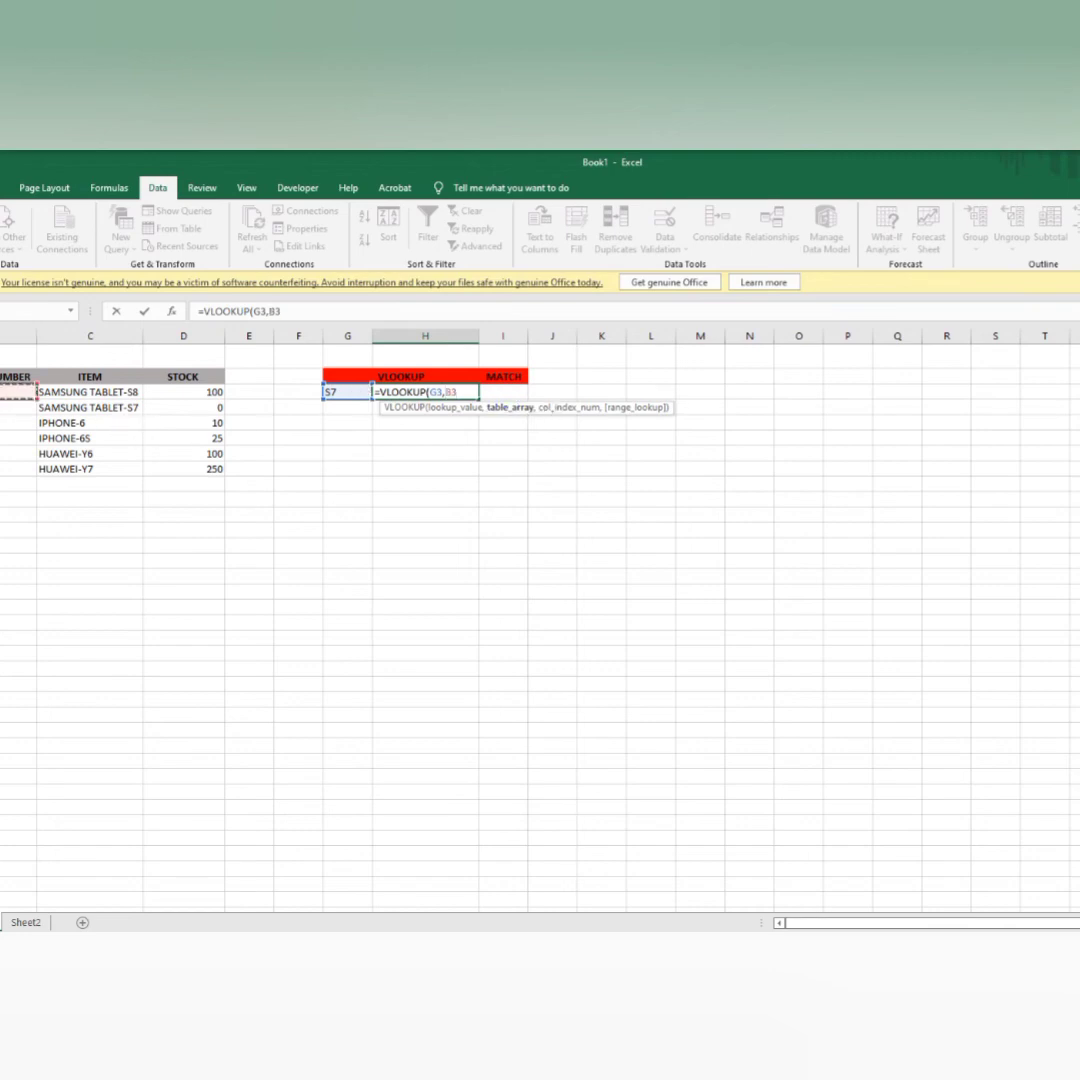
pyautogui.moveTo(14, 392); pyautogui.dragTo(212, 472)
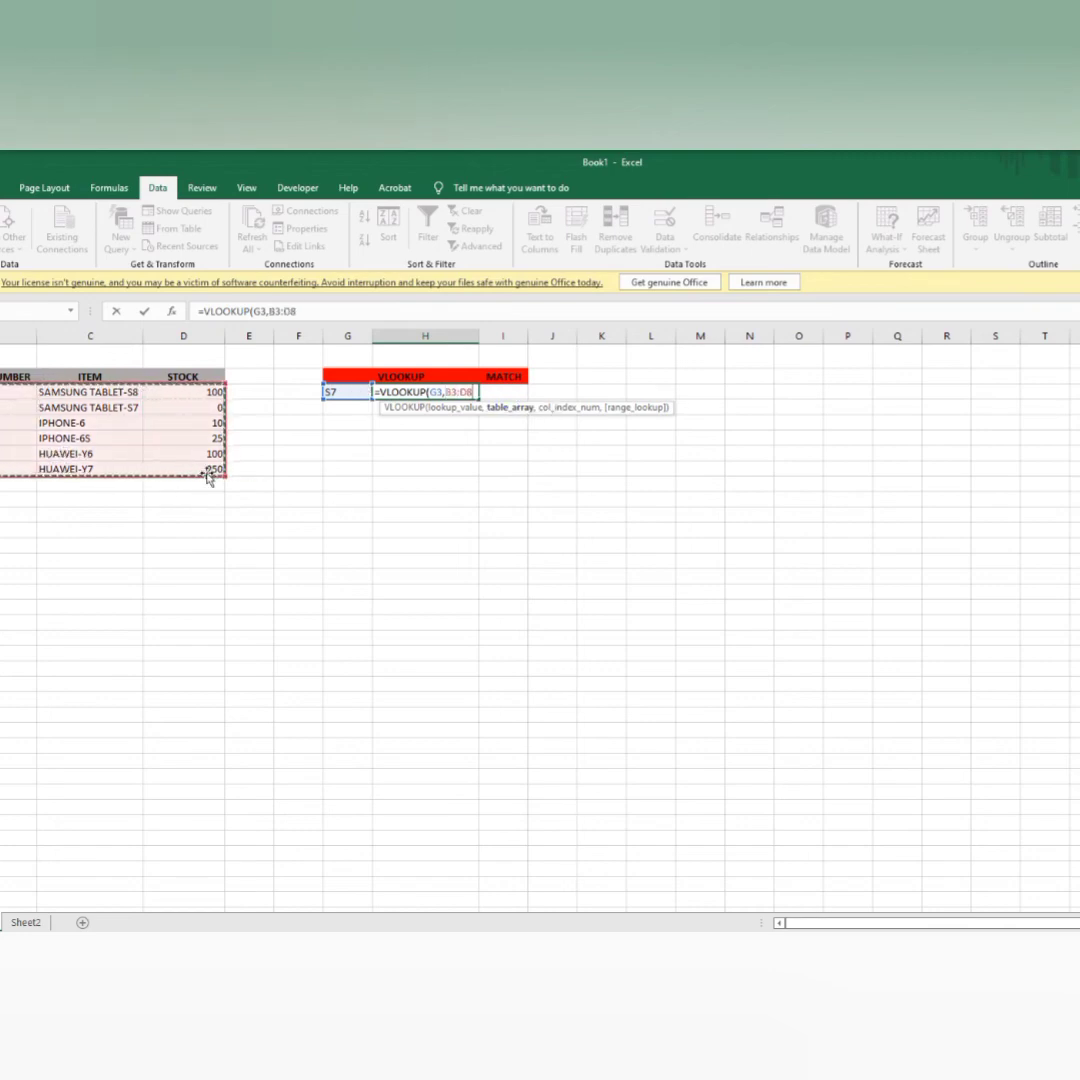
pyautogui.press('F4')
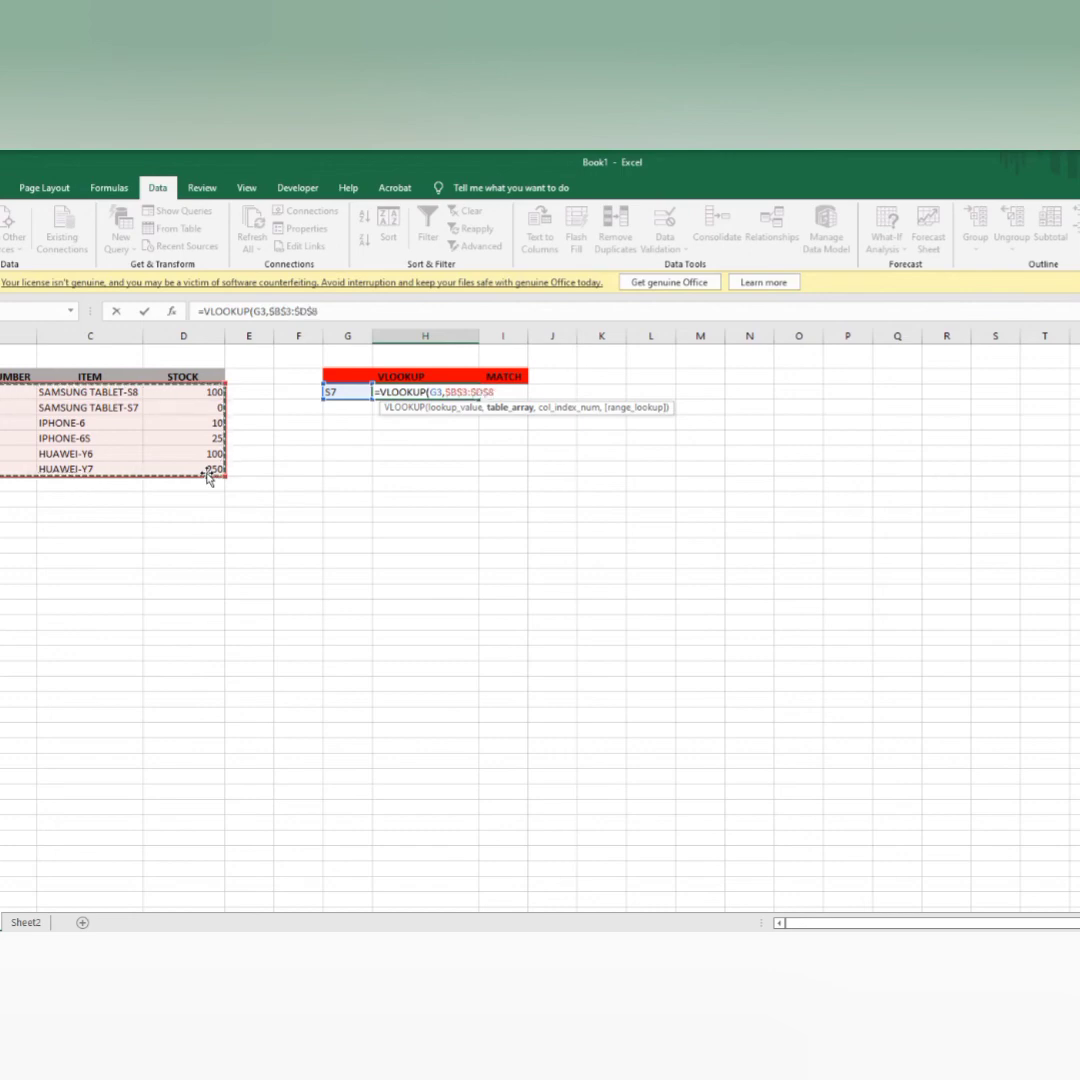
# Step: Complete the H3 VLOOKUP formula with column index 2 and FALSE for an exact match
pyautogui.write(',')
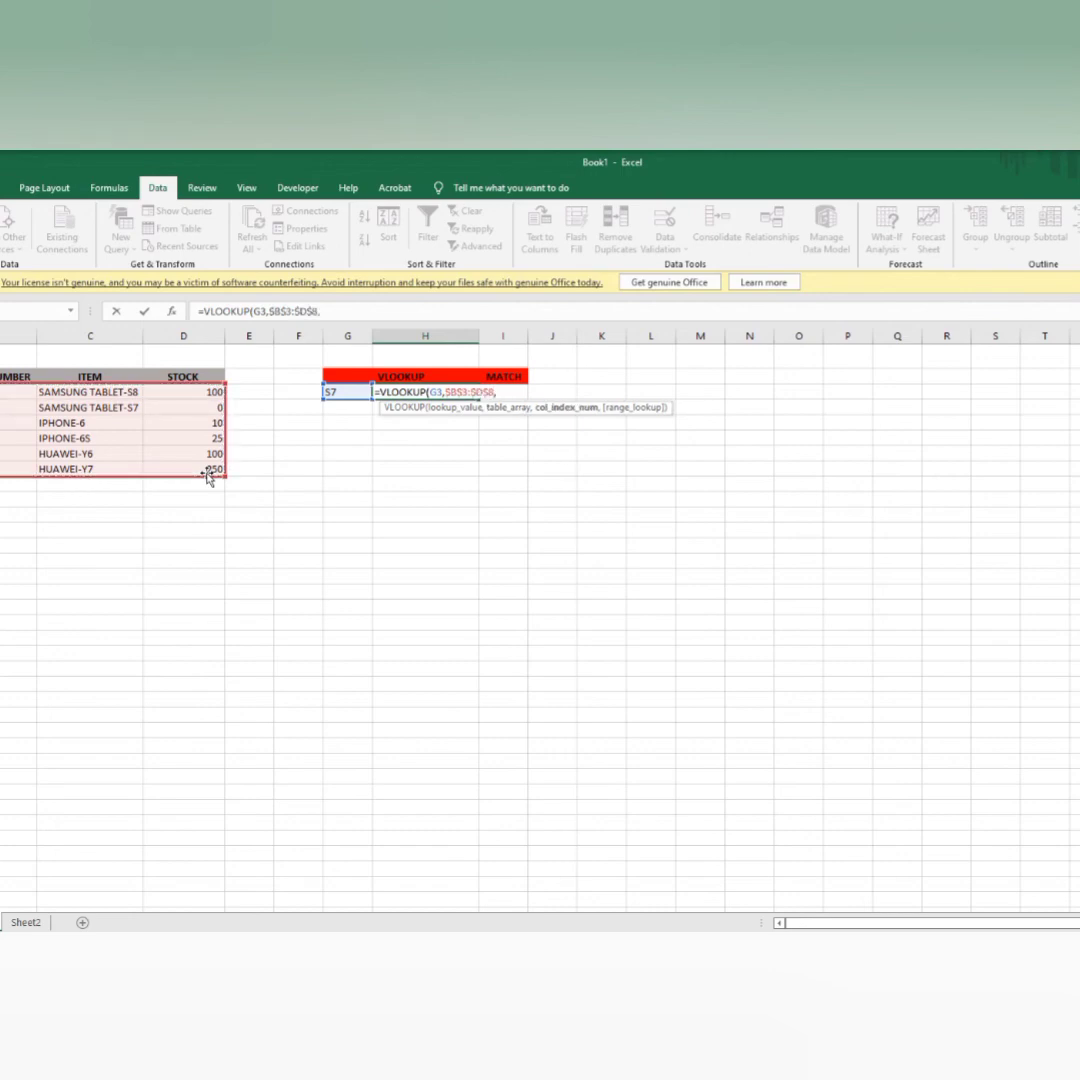
pyautogui.press('Down')
pyautogui.press('BackSpace')
pyautogui.press('BackSpace')
pyautogui.write('2,')
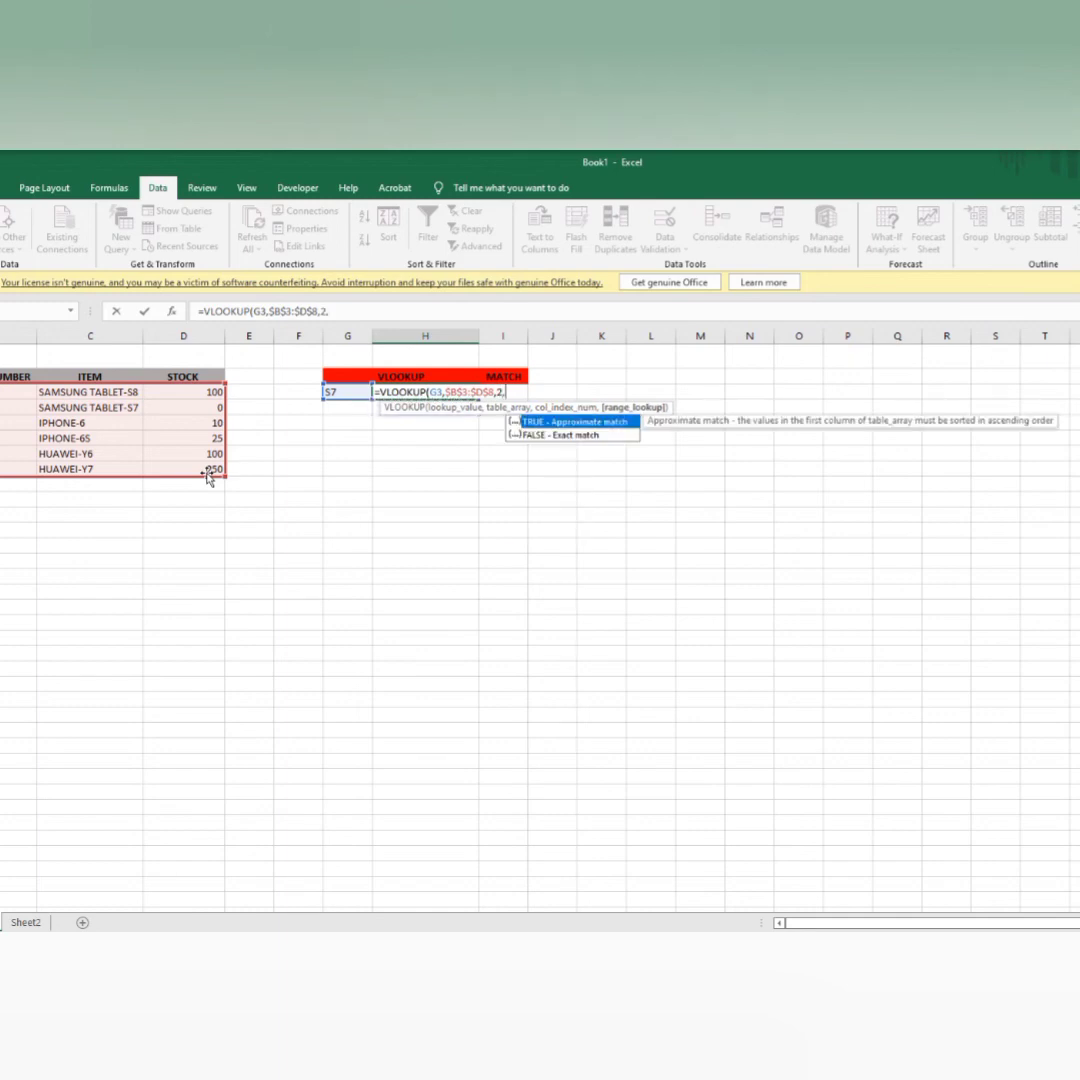
pyautogui.write('FALSE)')
pyautogui.press('Return')
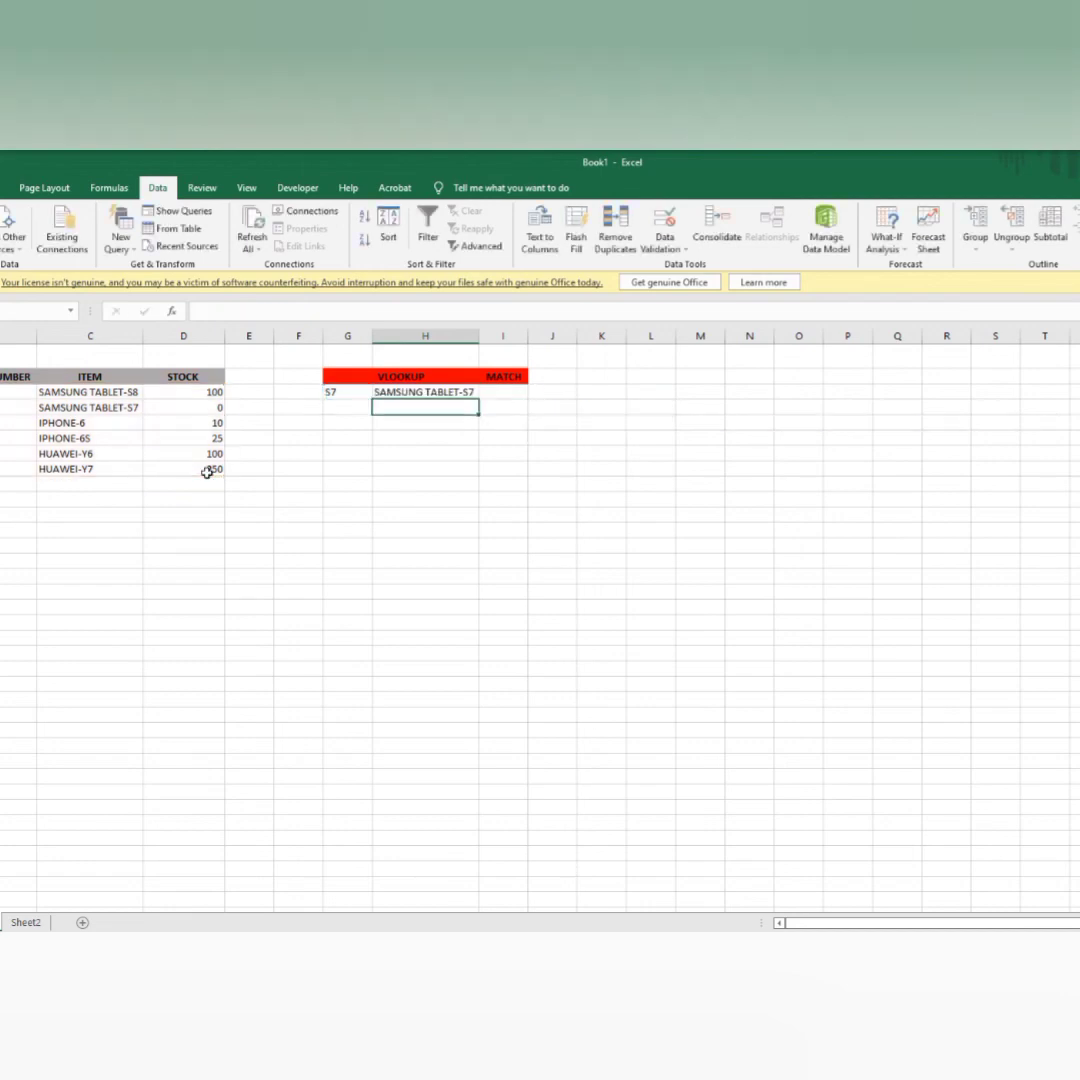
# Step: Enter =MATCH(G3,$B$3:$B$8,0) in I3 to get the exact-match position of the value chosen in G3
pyautogui.click(494, 392)
pyautogui.write('=MAT')
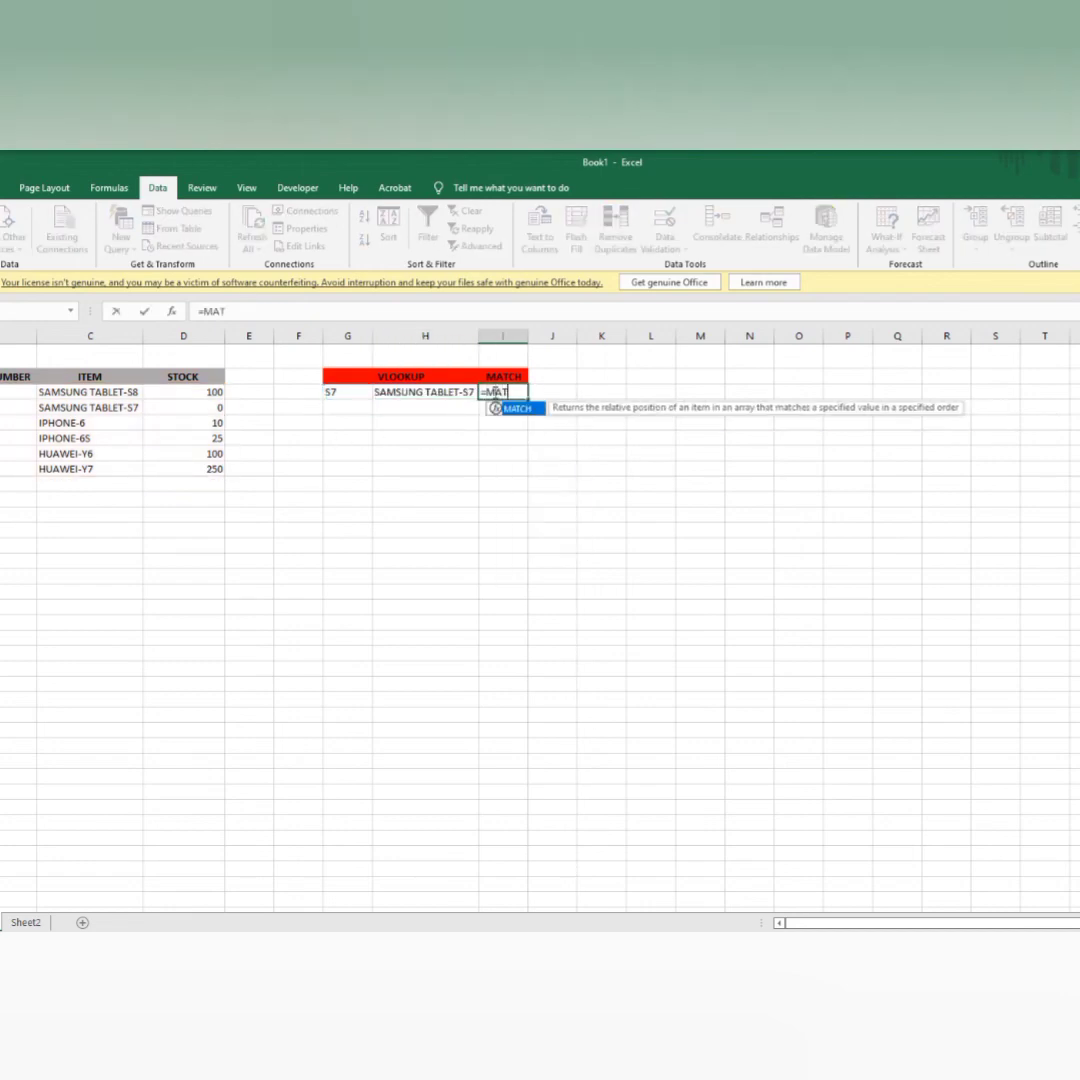
pyautogui.write('CH(')
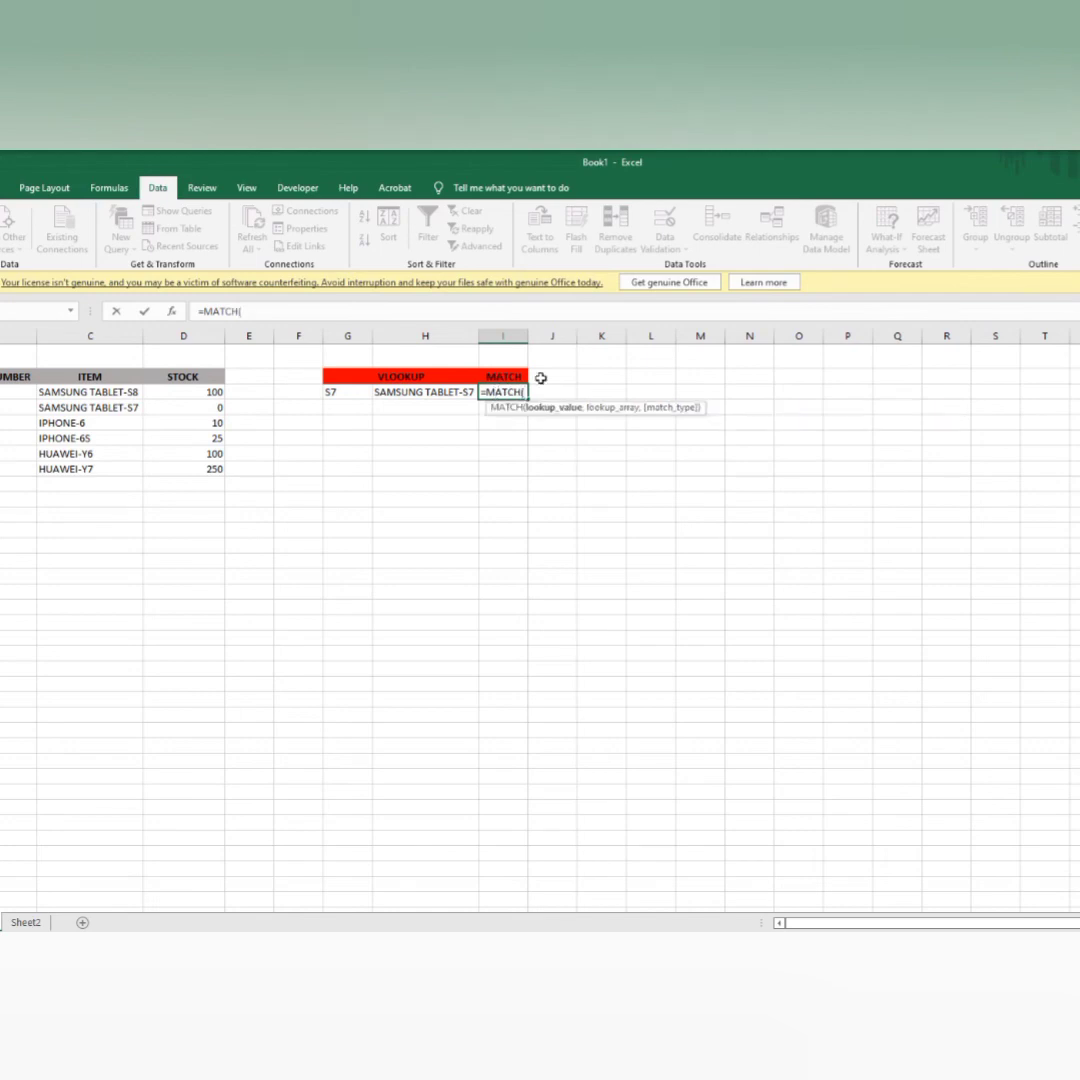
pyautogui.click(334, 392)
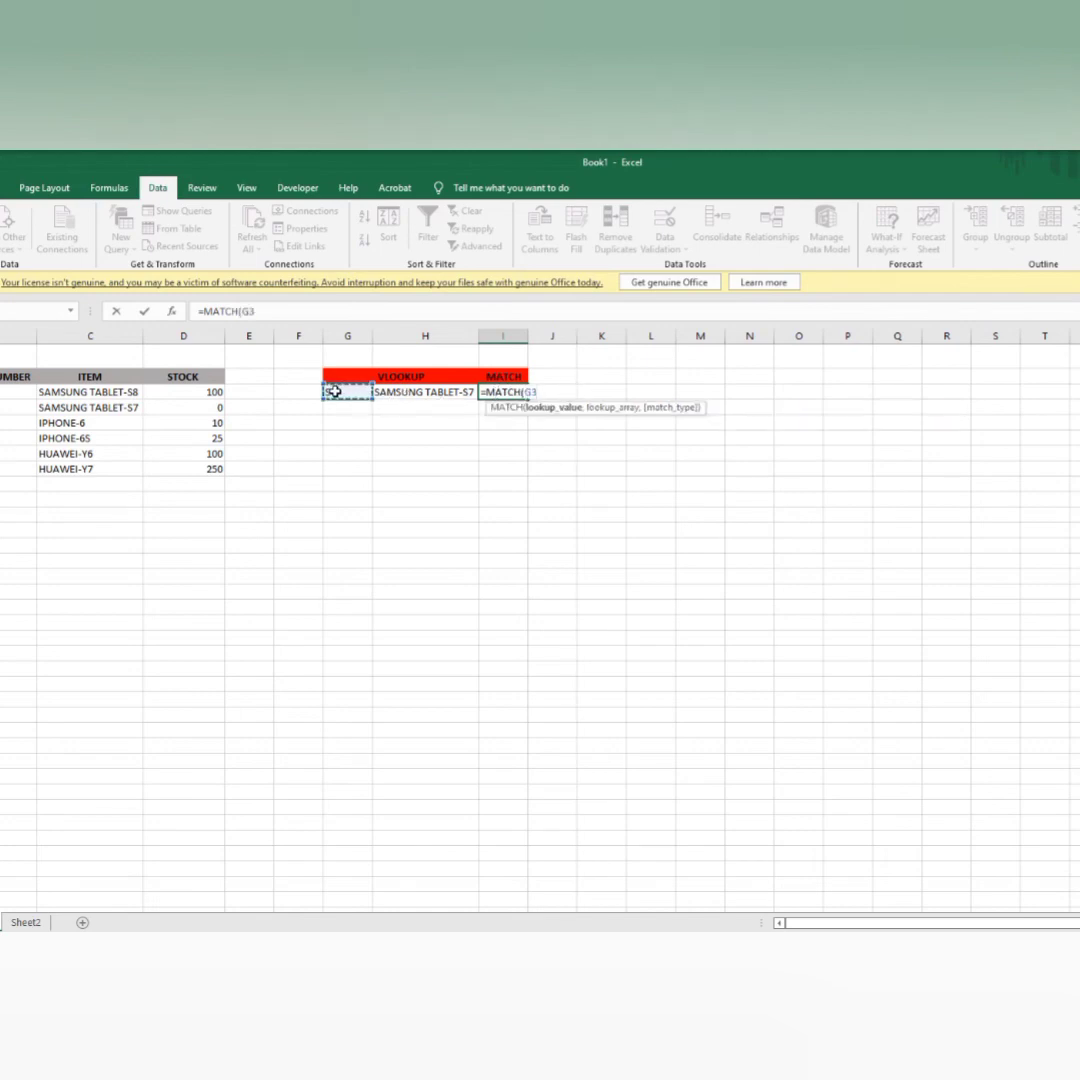
pyautogui.write(',')
pyautogui.moveTo(18, 392); pyautogui.dragTo(18, 469)
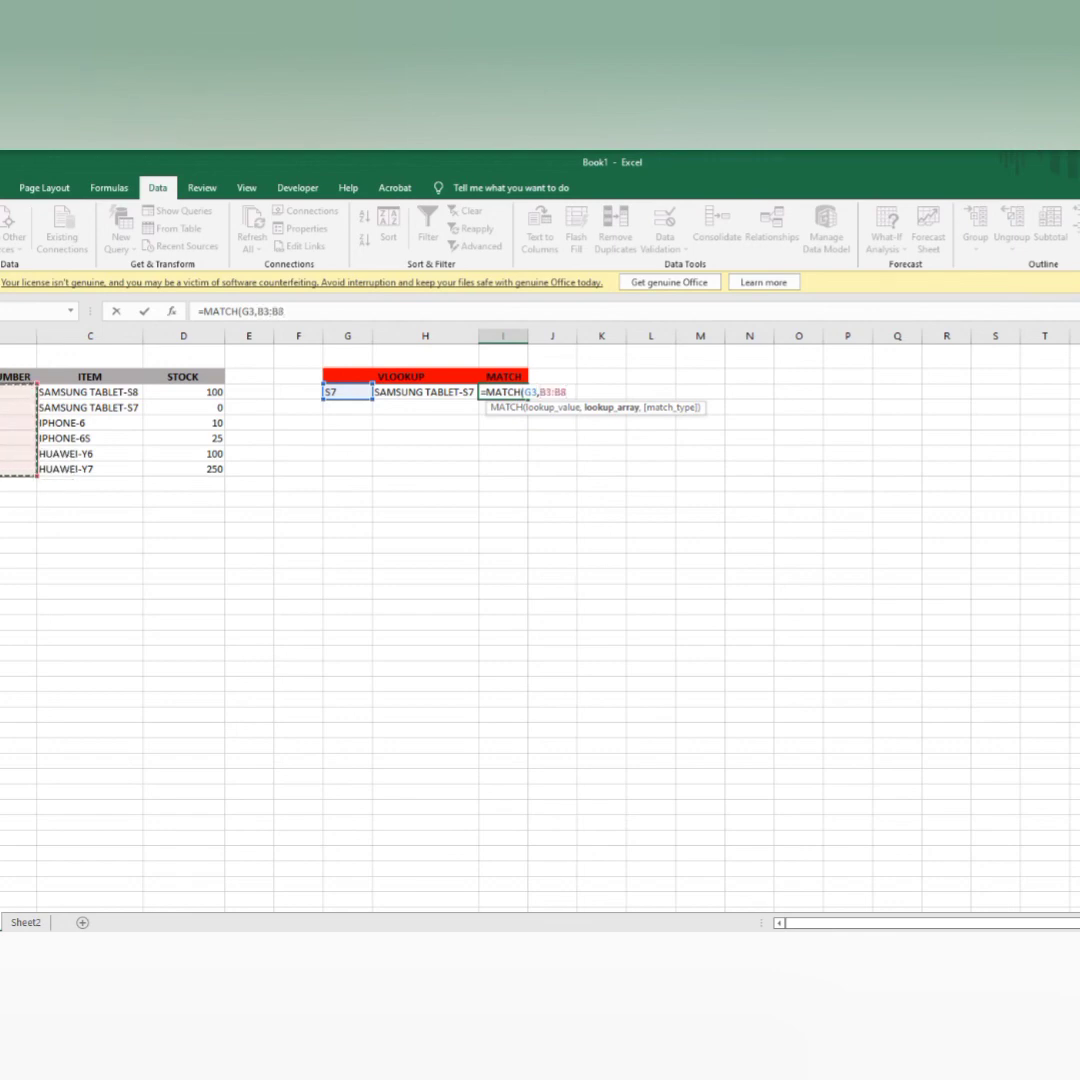
pyautogui.press('F4')
pyautogui.write(',')
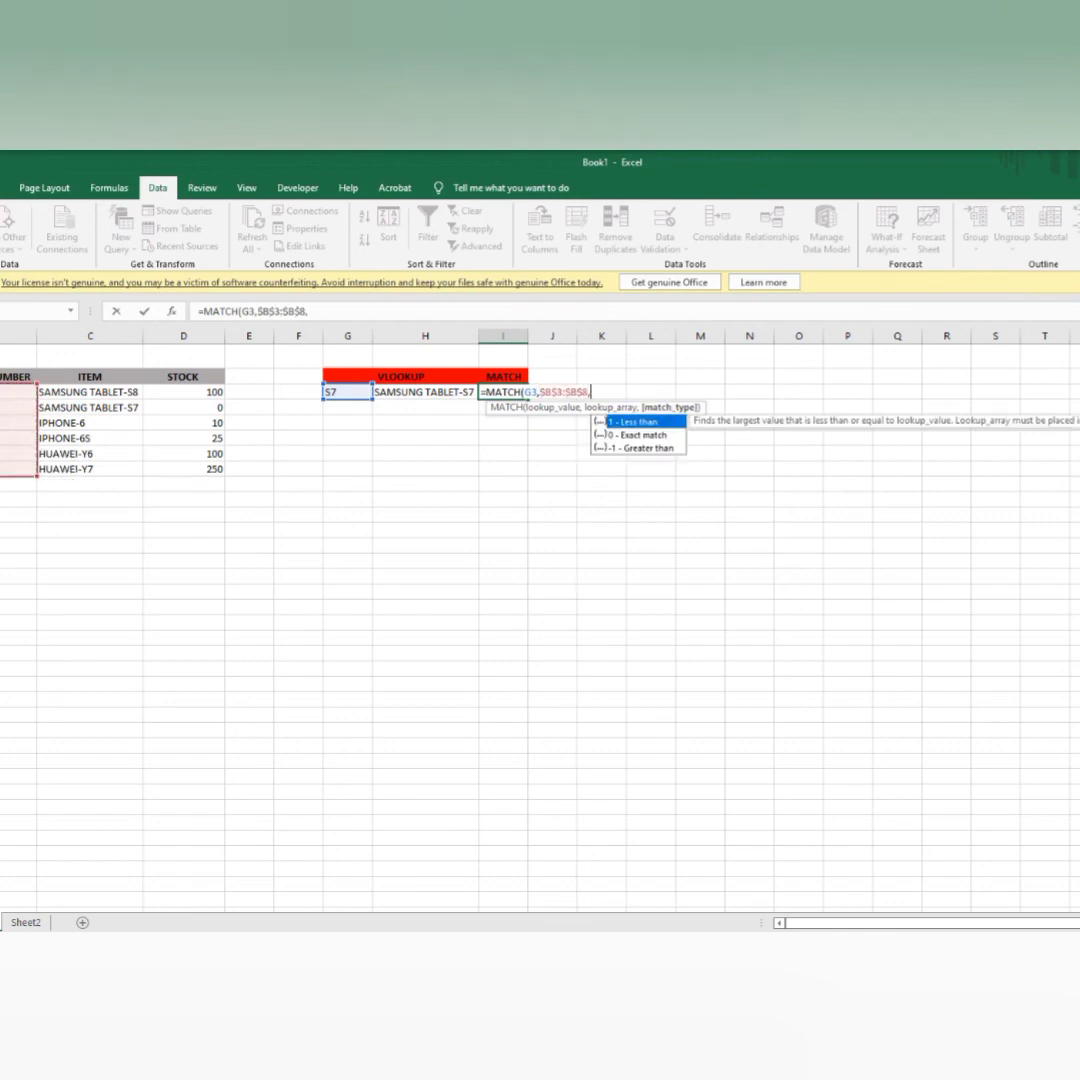
pyautogui.write('0')
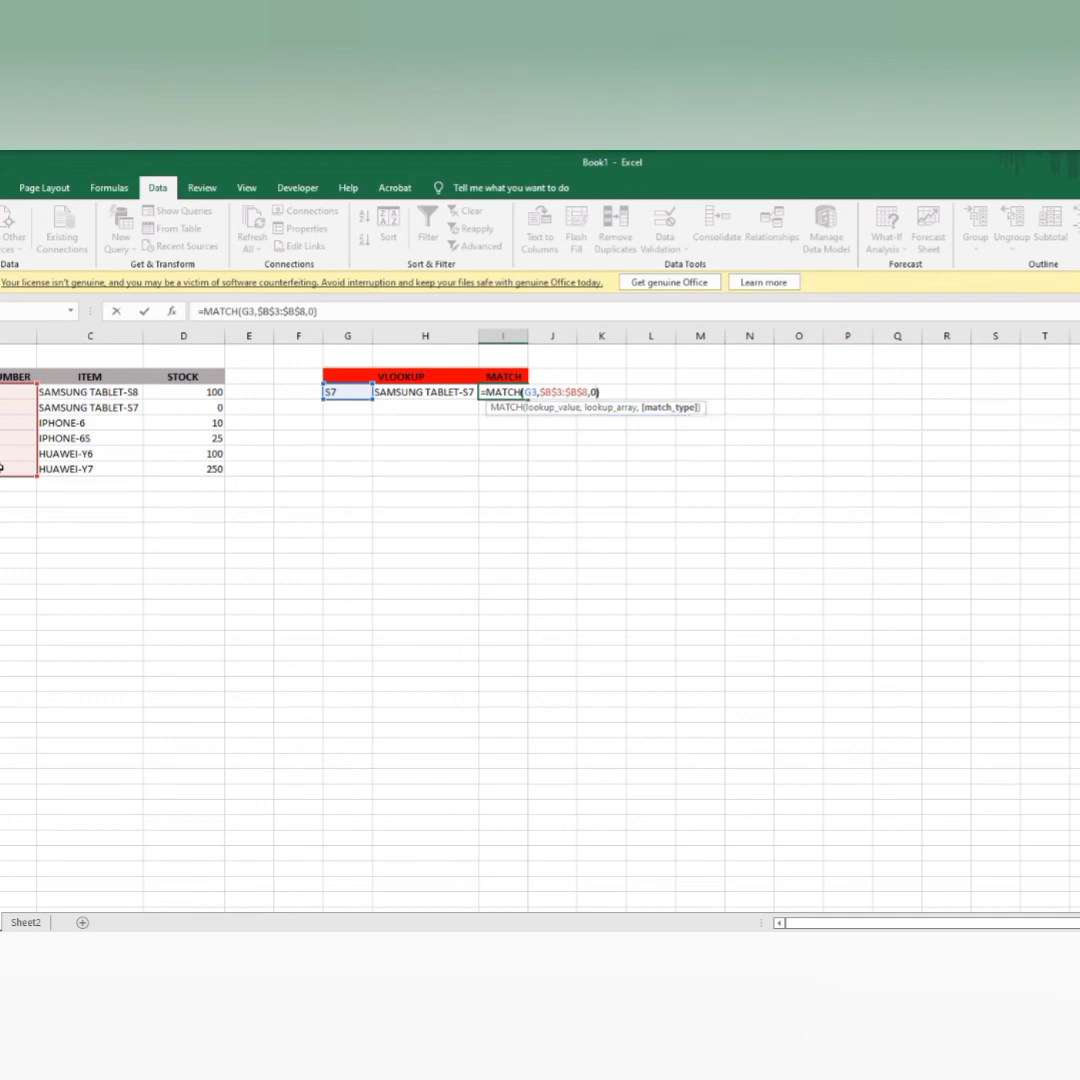
pyautogui.write(')')
pyautogui.press('Return')
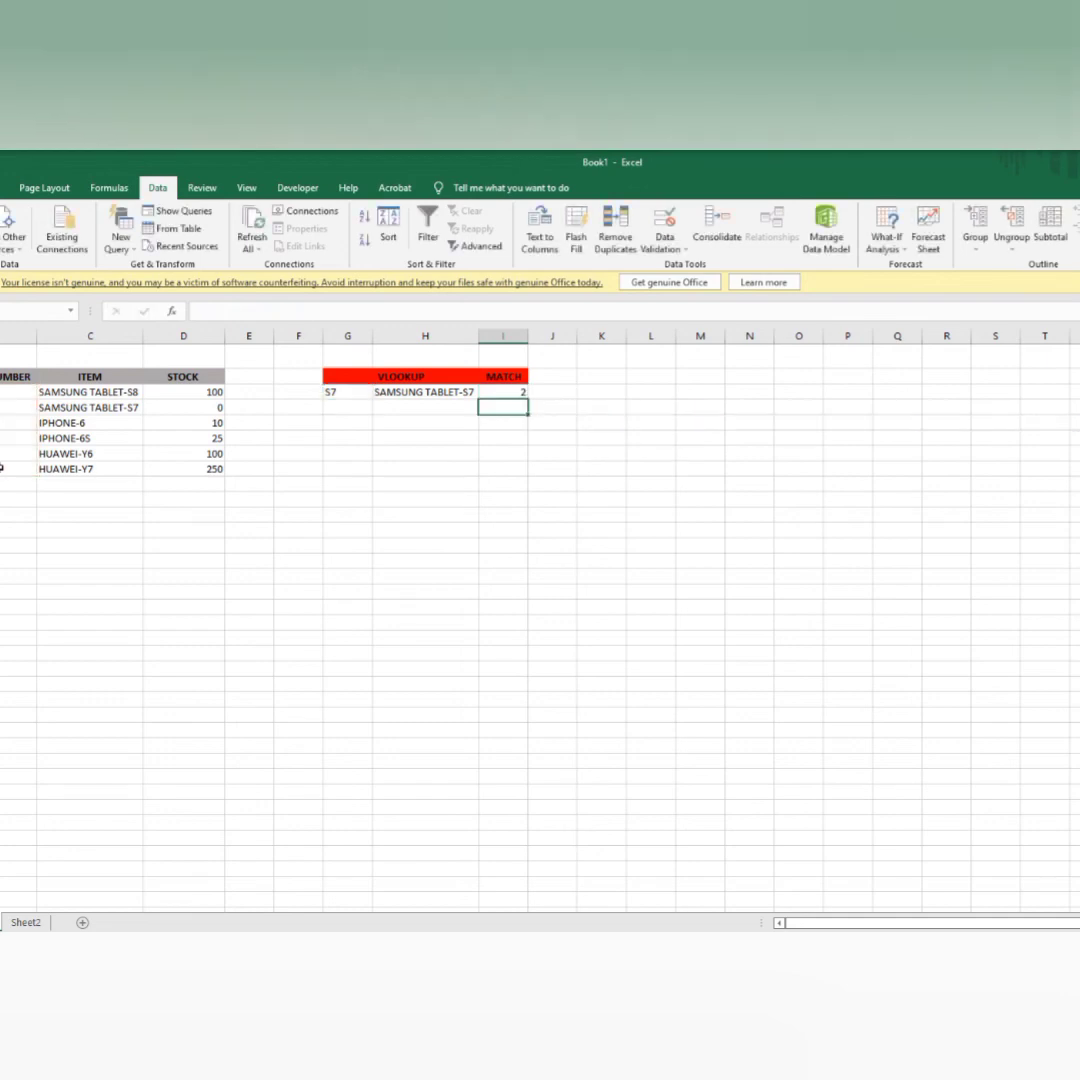
# Step: Choose I-6S from the G3 drop-down and compare the VLOOKUP and MATCH results with the product table
pyautogui.click(358, 392)
pyautogui.click(378, 392)
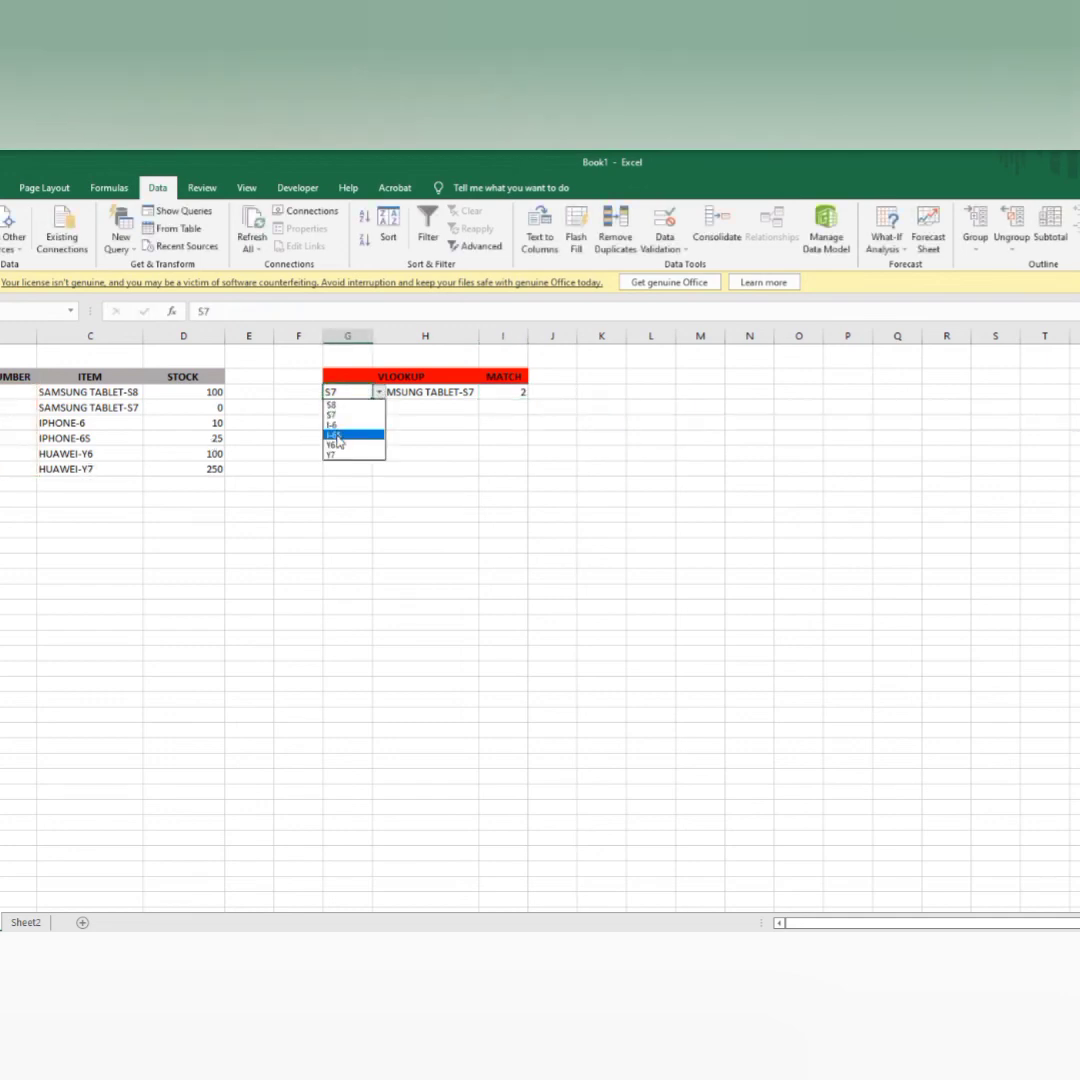
pyautogui.click(364, 433)
pyautogui.click(518, 392)
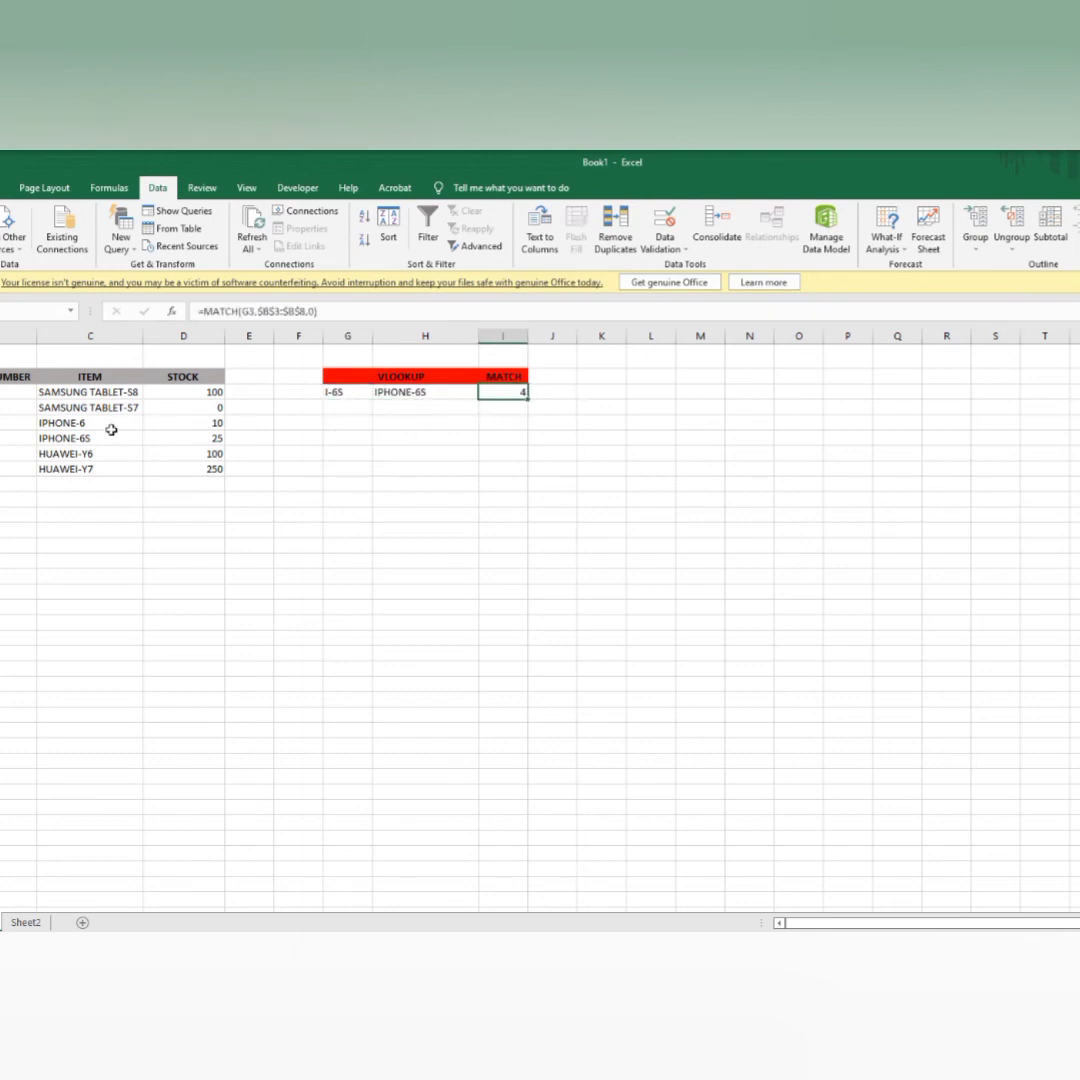
pyautogui.click(212, 439)
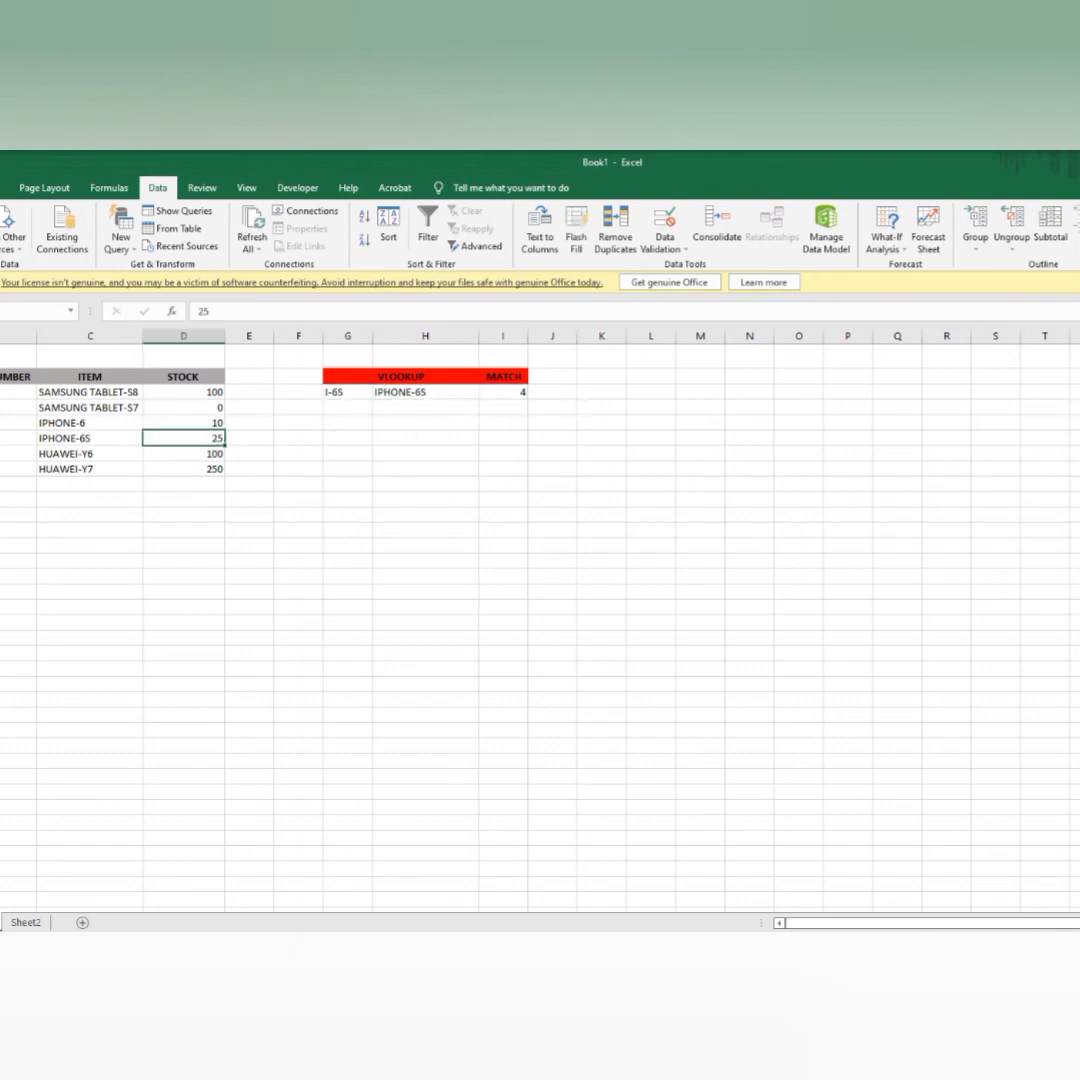
pyautogui.moveTo(14, 392); pyautogui.dragTo(14, 438)
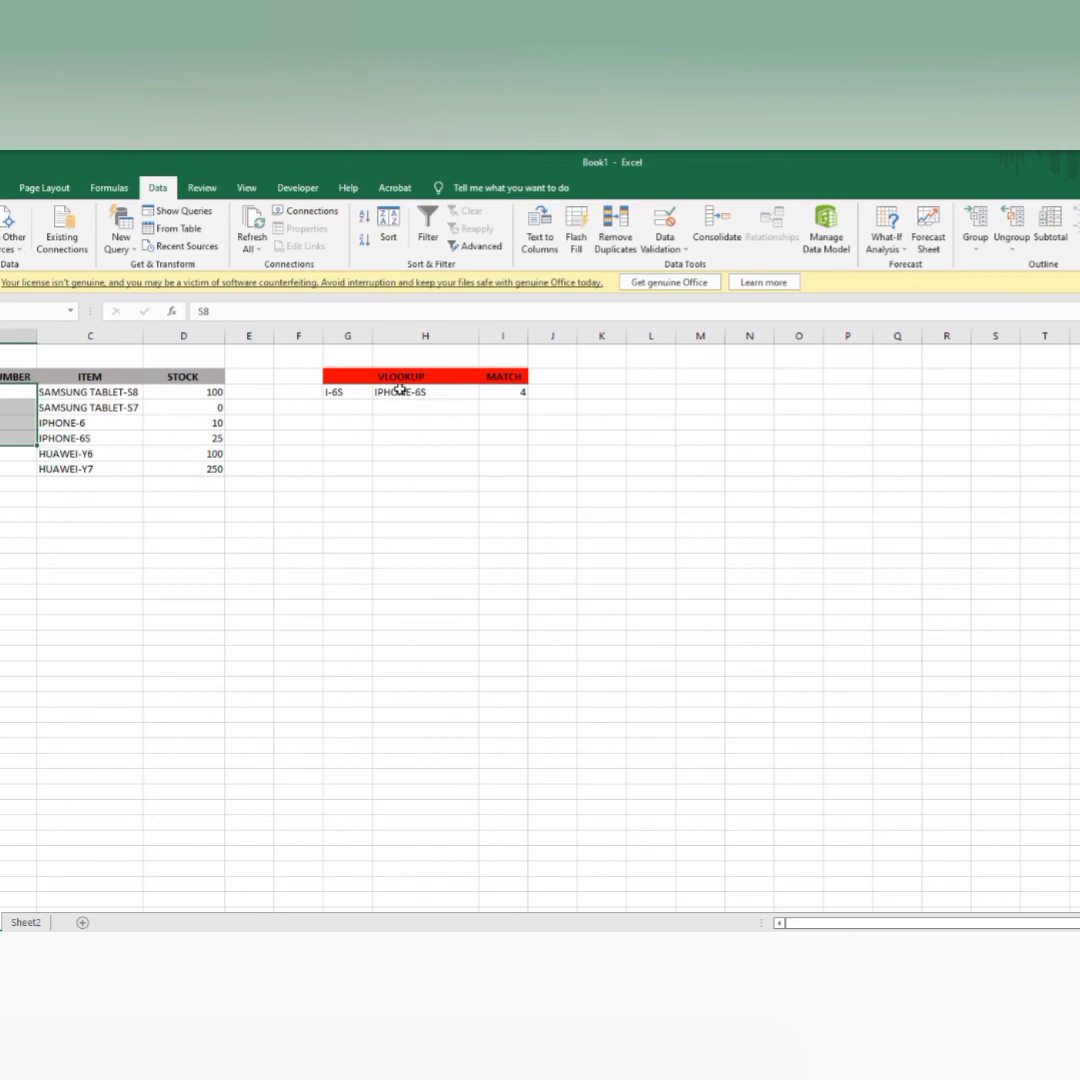
pyautogui.click(440, 395)
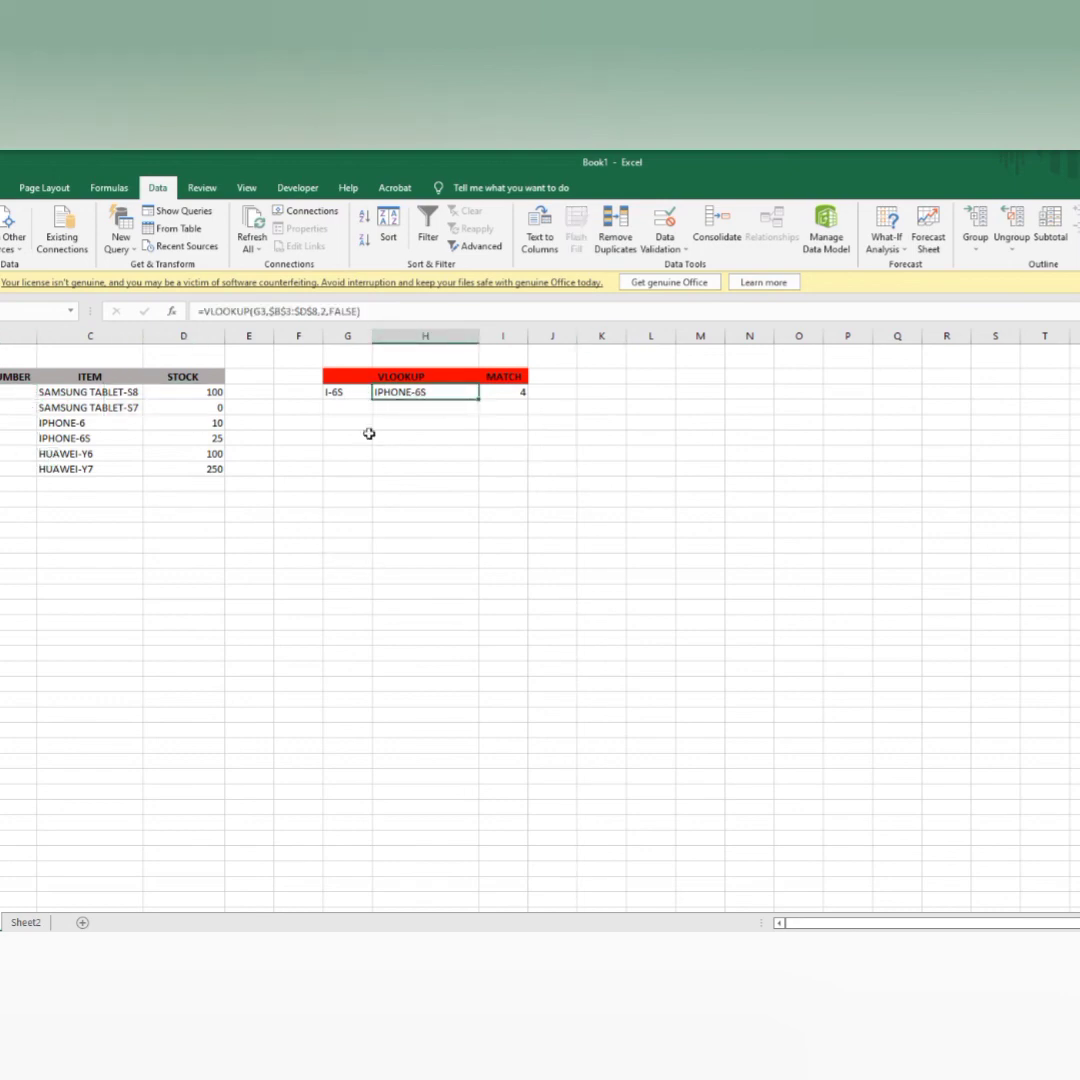
# Step: Clear all data validation settings from cell G3 to remove its drop-down list
pyautogui.click(345, 396)
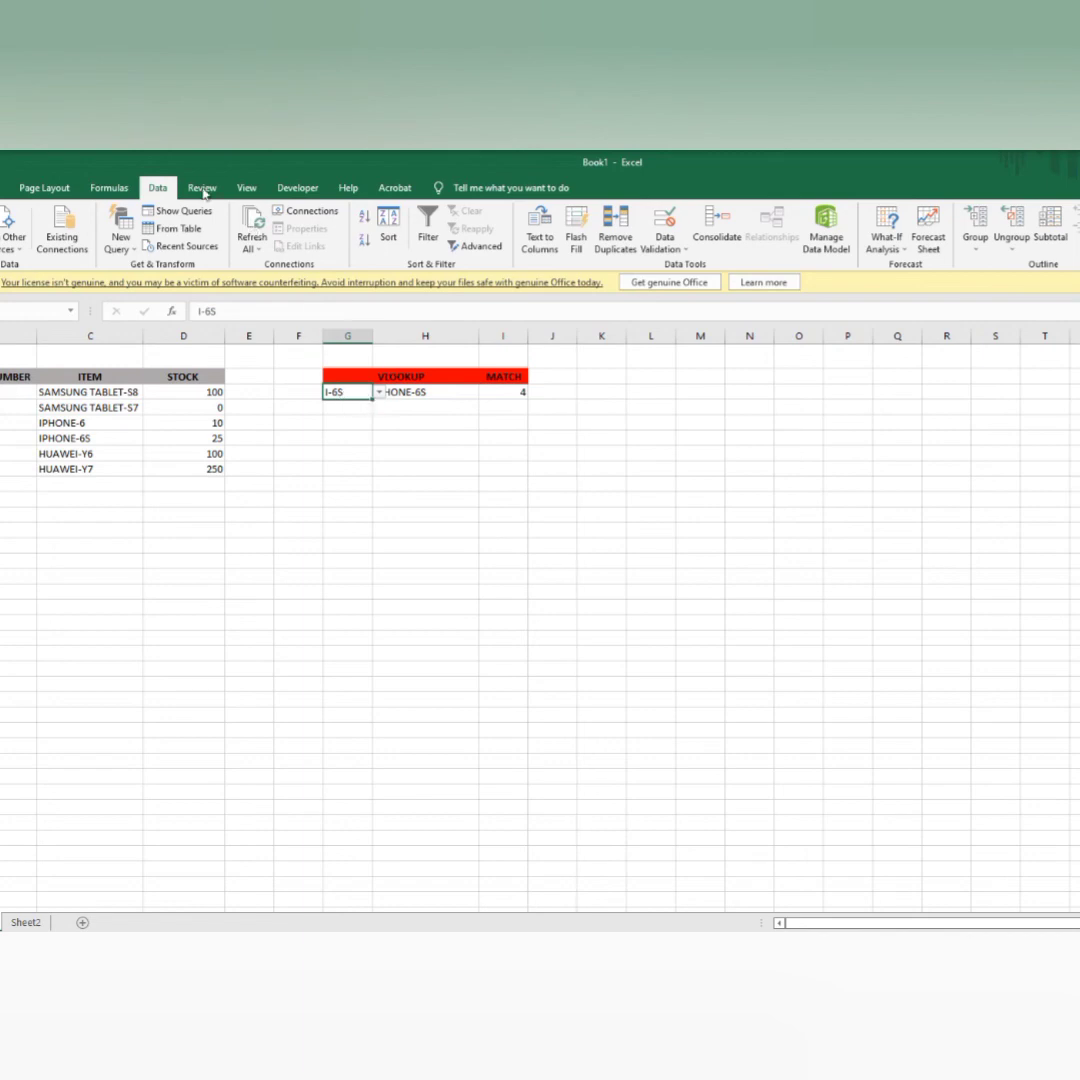
pyautogui.click(665, 246)
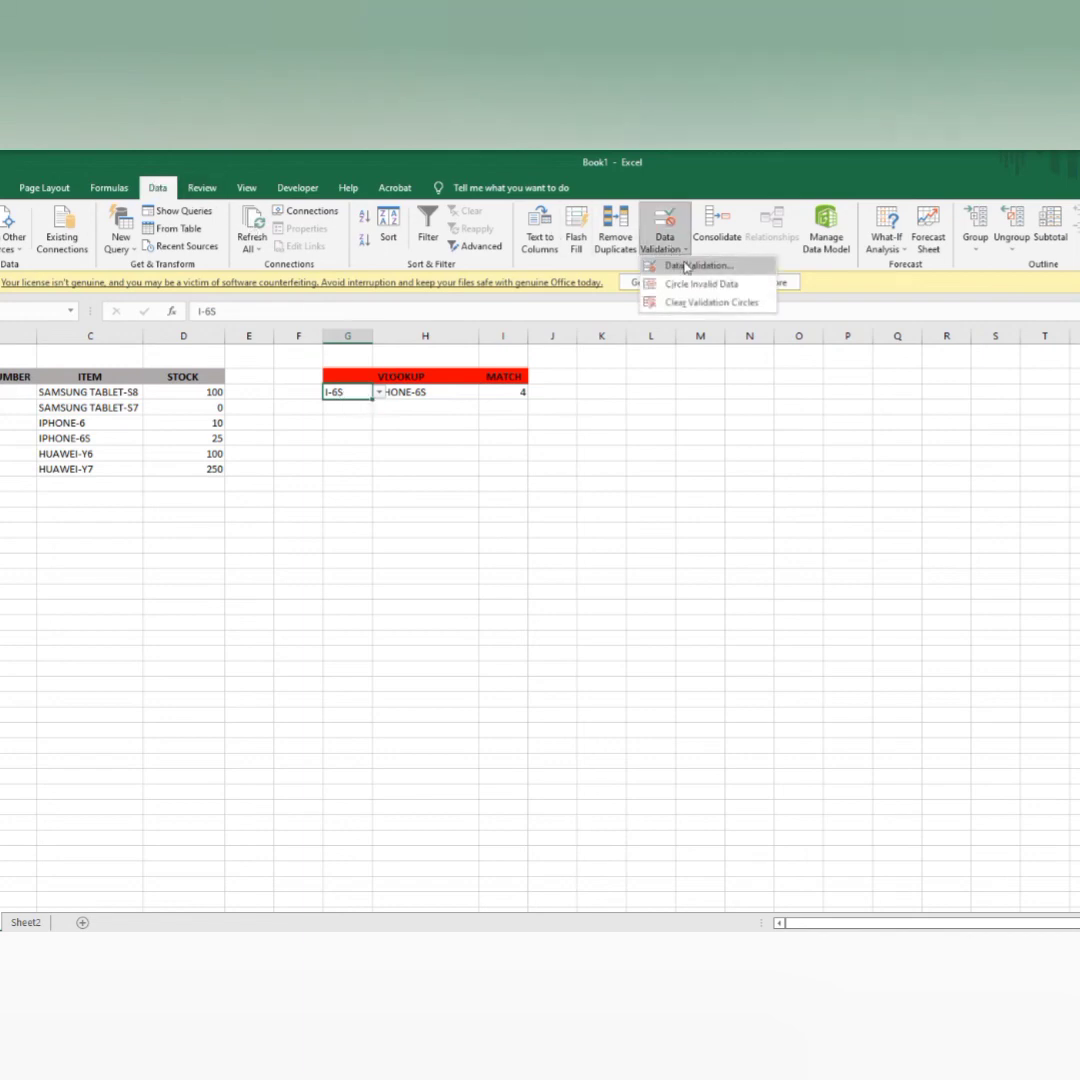
pyautogui.click(690, 264)
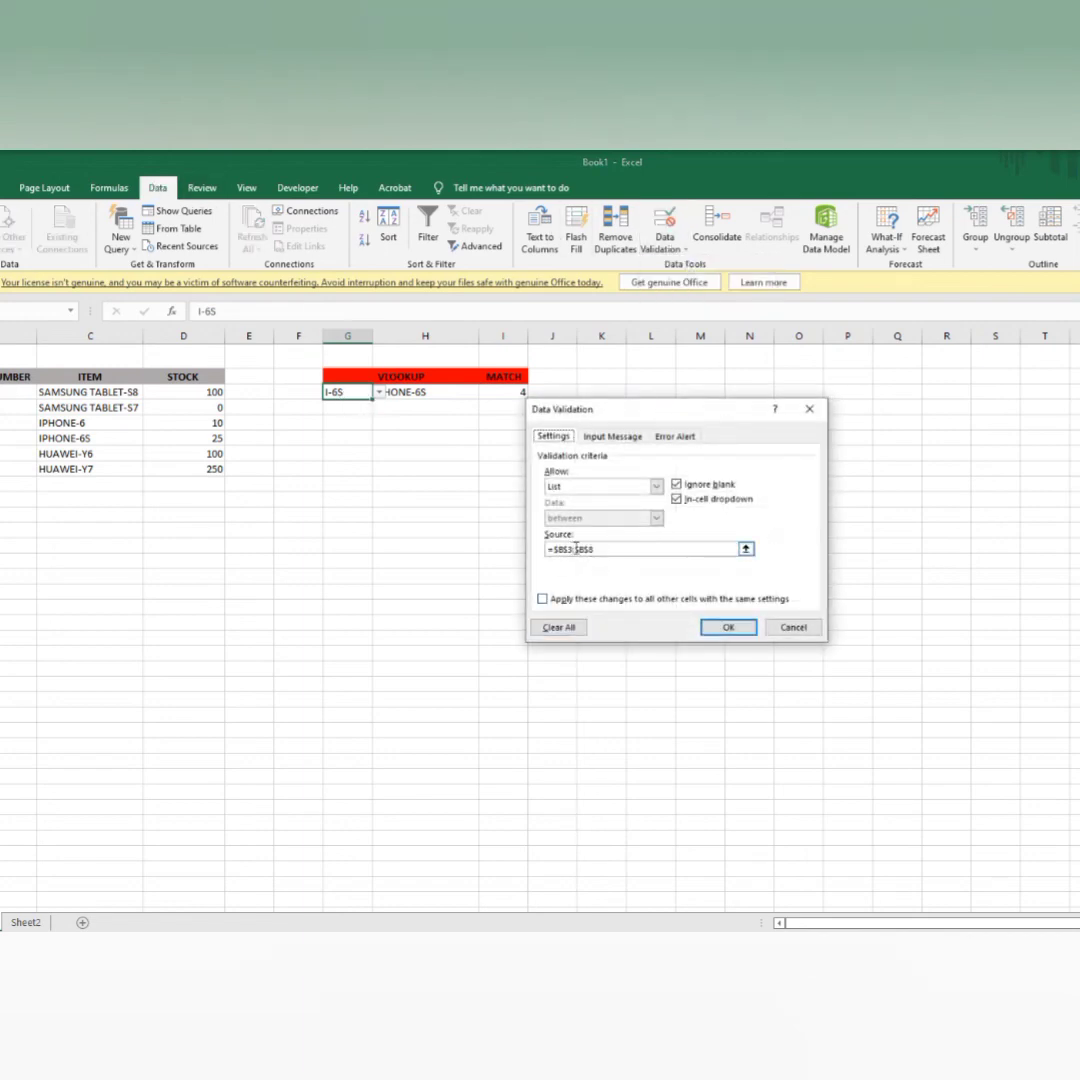
pyautogui.click(560, 628)
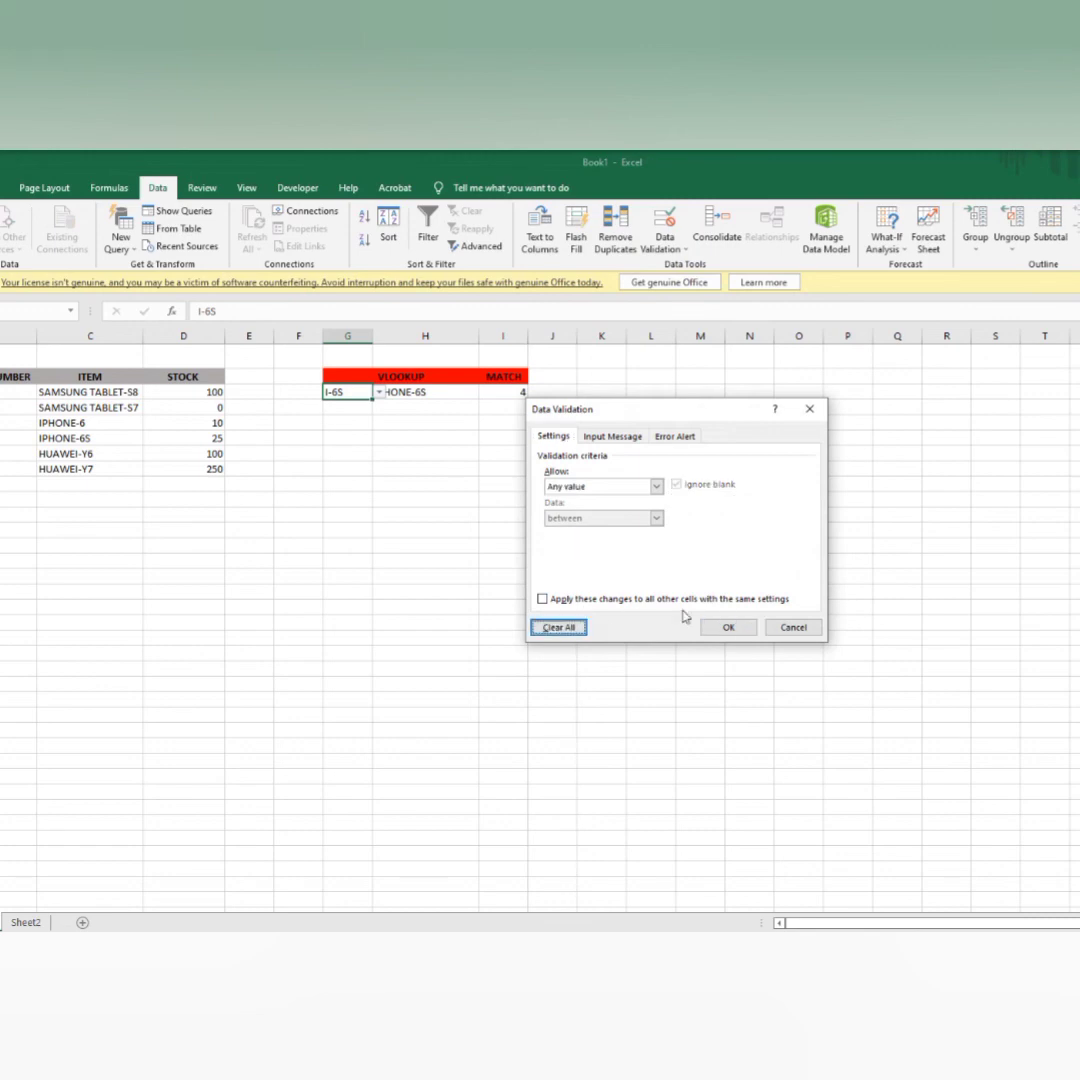
pyautogui.click(729, 628)
pyautogui.click(350, 466)
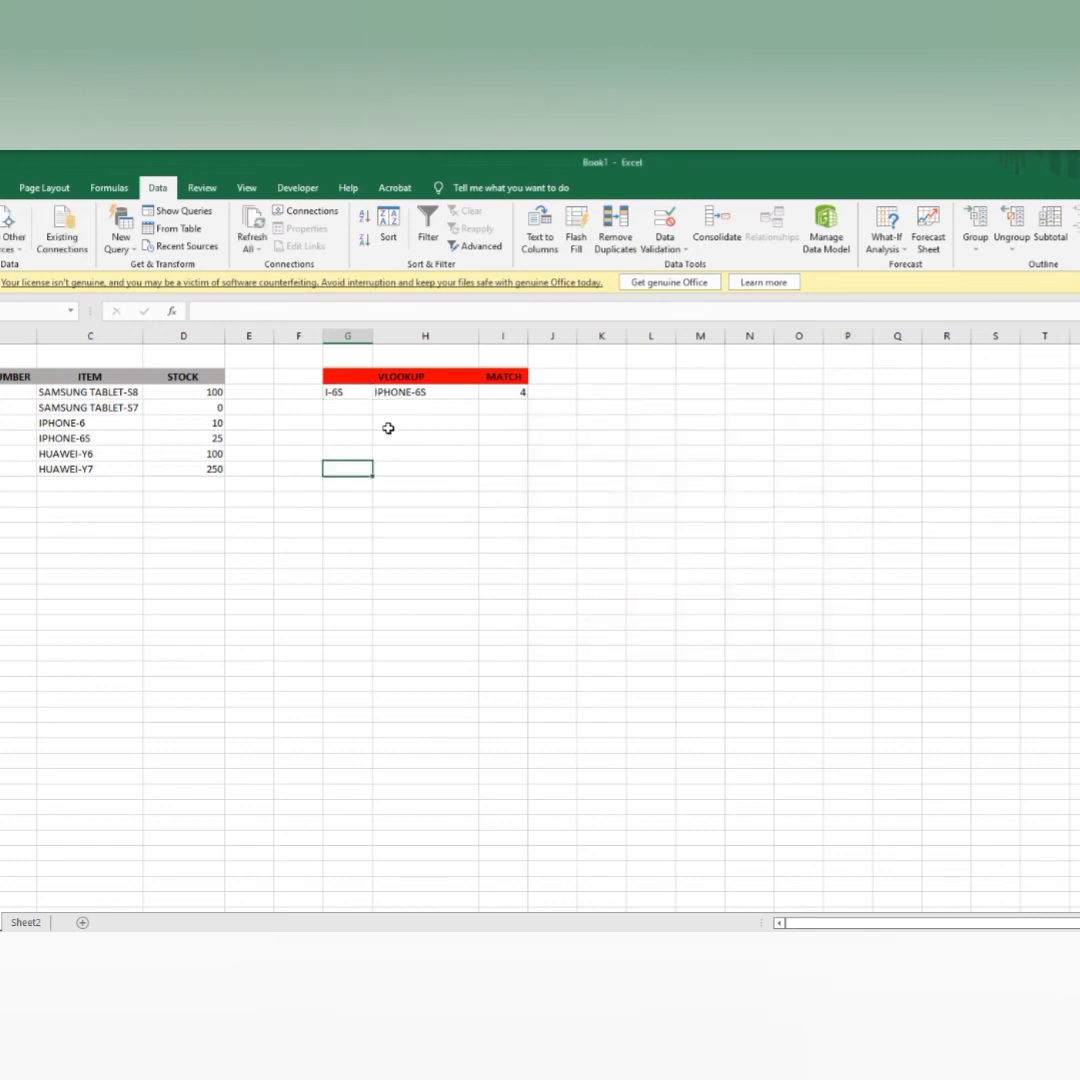